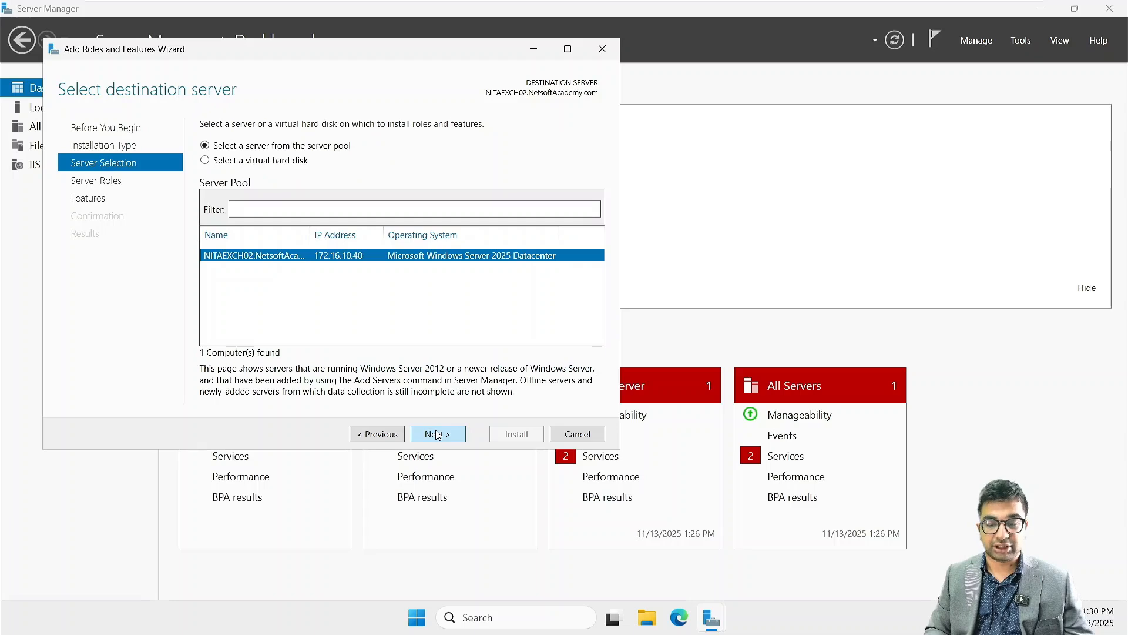
- Select the Windows Server Backup feature for installation on the chosen server, adding no further server roles
left_click(438, 434)
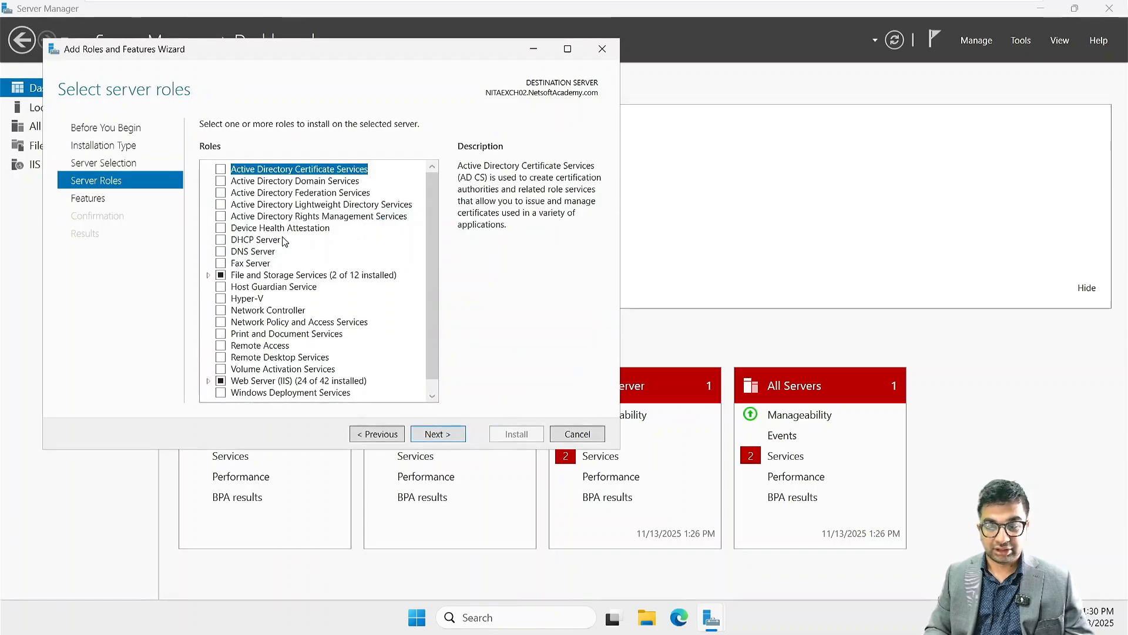
scroll(300, 317, "down", 2)
scroll(300, 317, "up", 2)
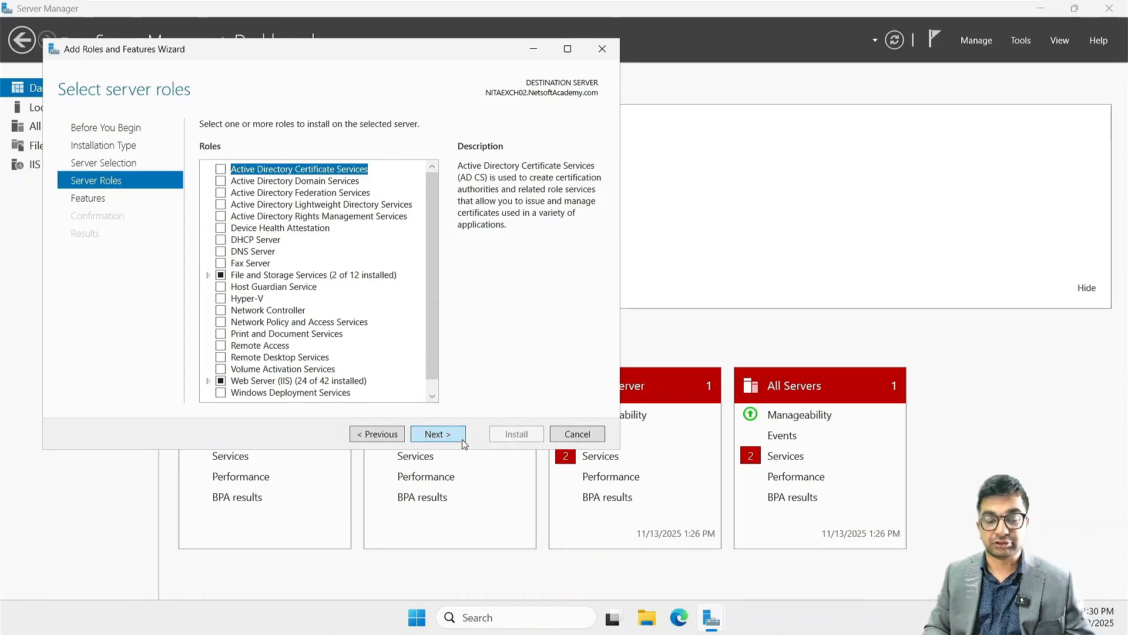
left_click(462, 441)
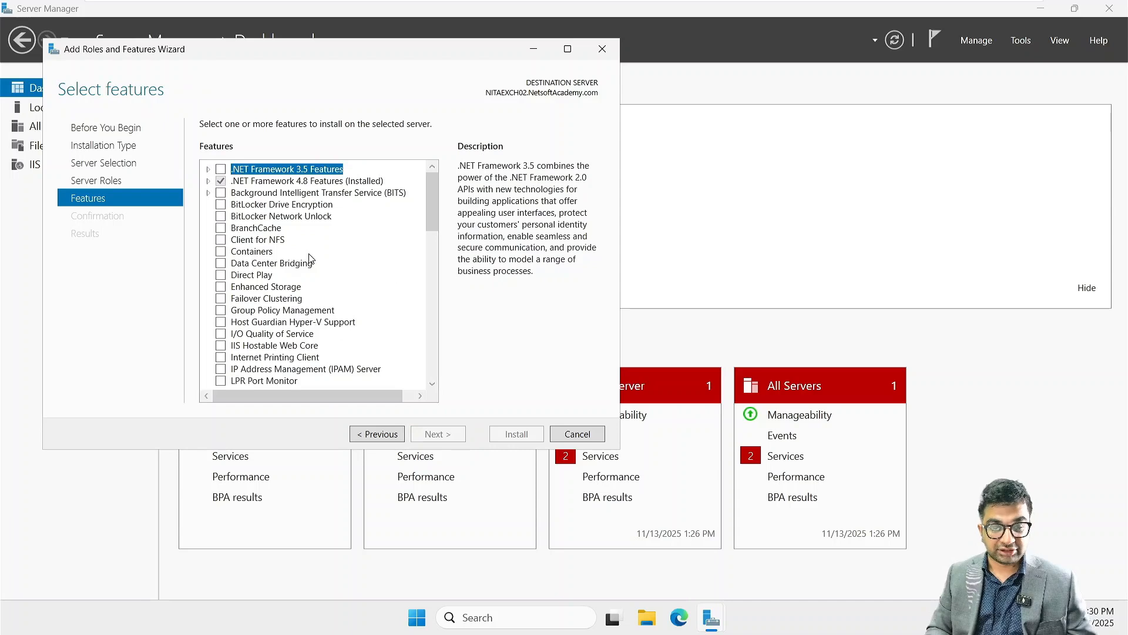
scroll(262, 244, "down", 15)
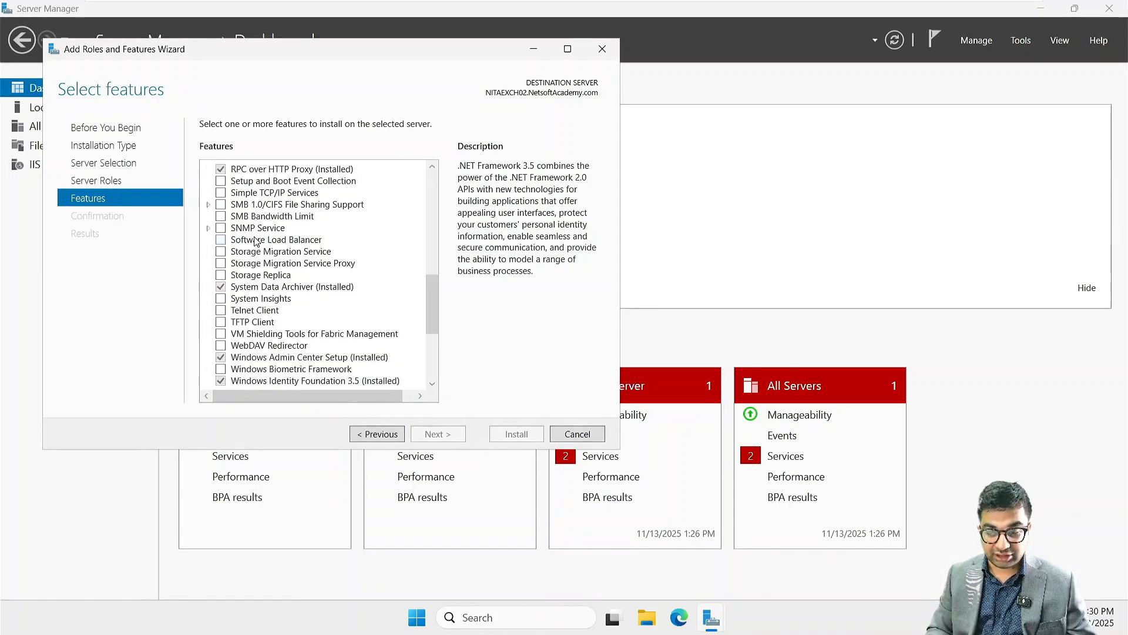
scroll(256, 241, "down", 4)
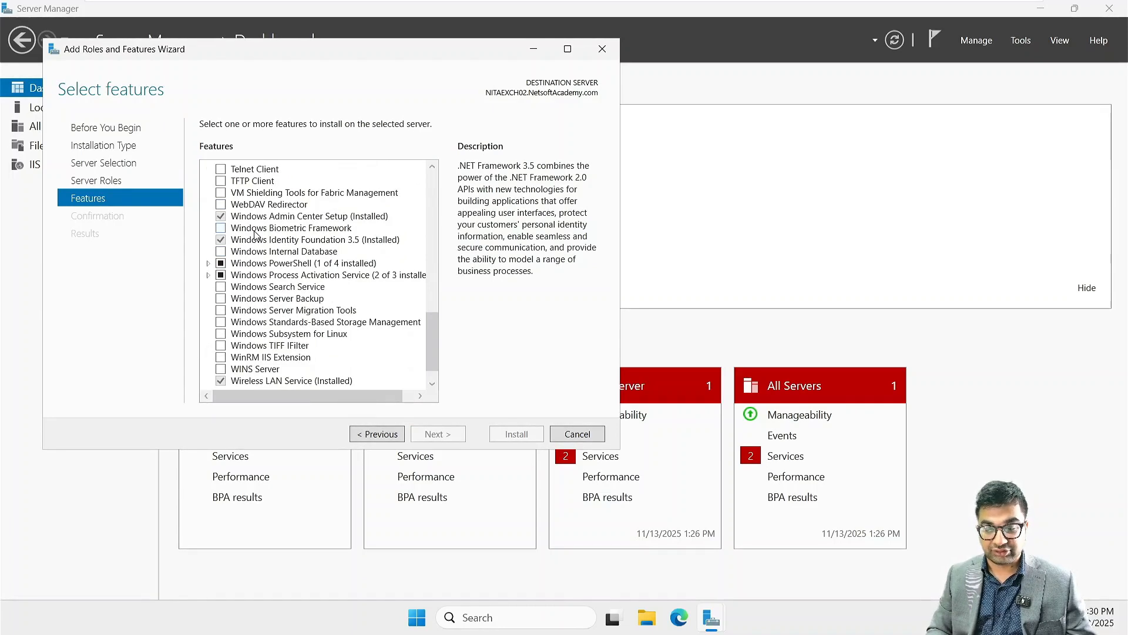
left_click(224, 298)
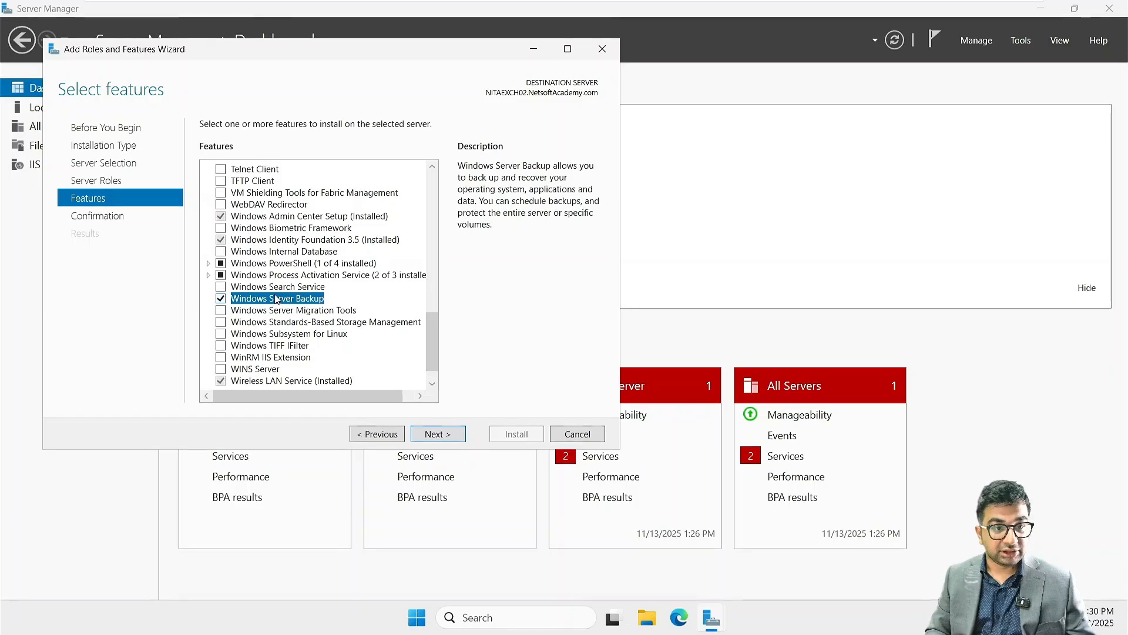
left_click(437, 435)
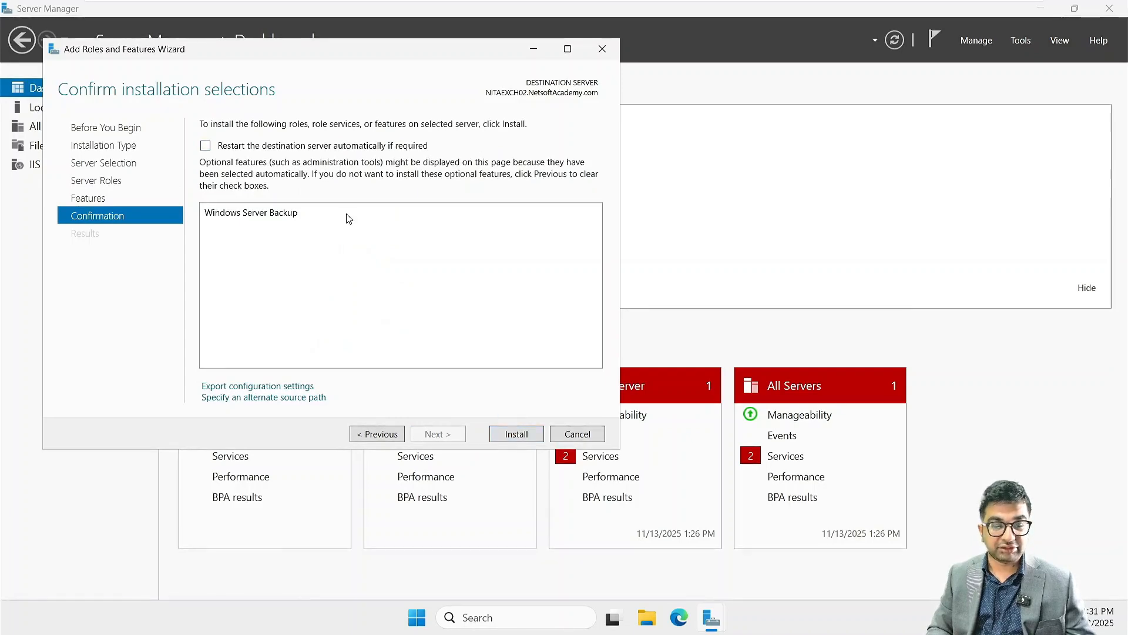
- Allow automatic restart of the destination server, install the selected feature, and close the wizard when done
left_click(227, 145)
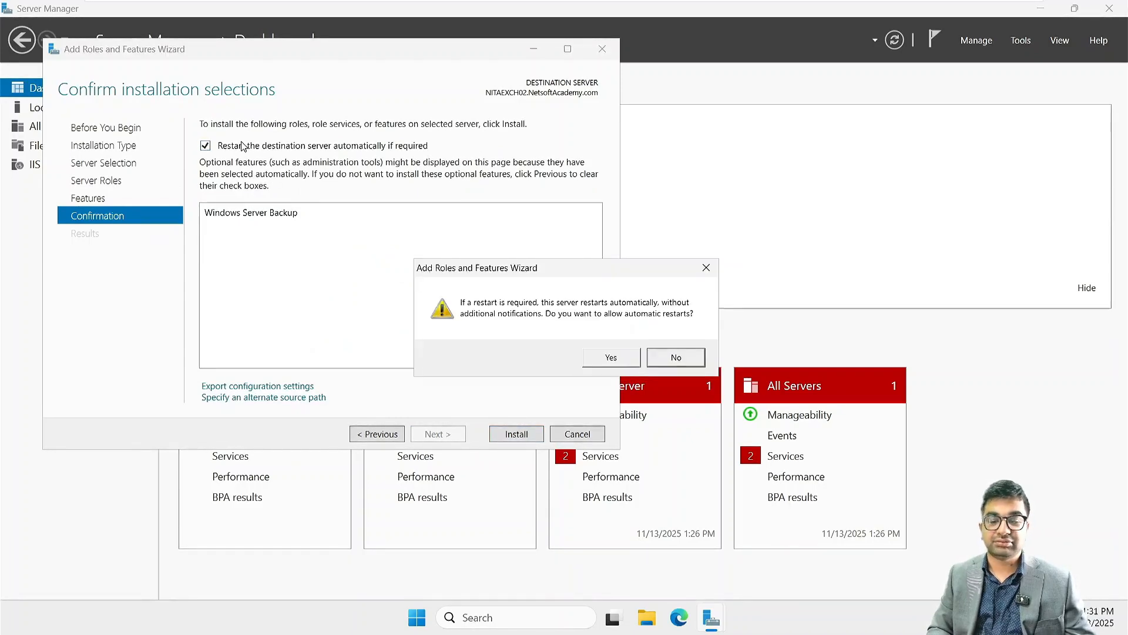
left_click(609, 359)
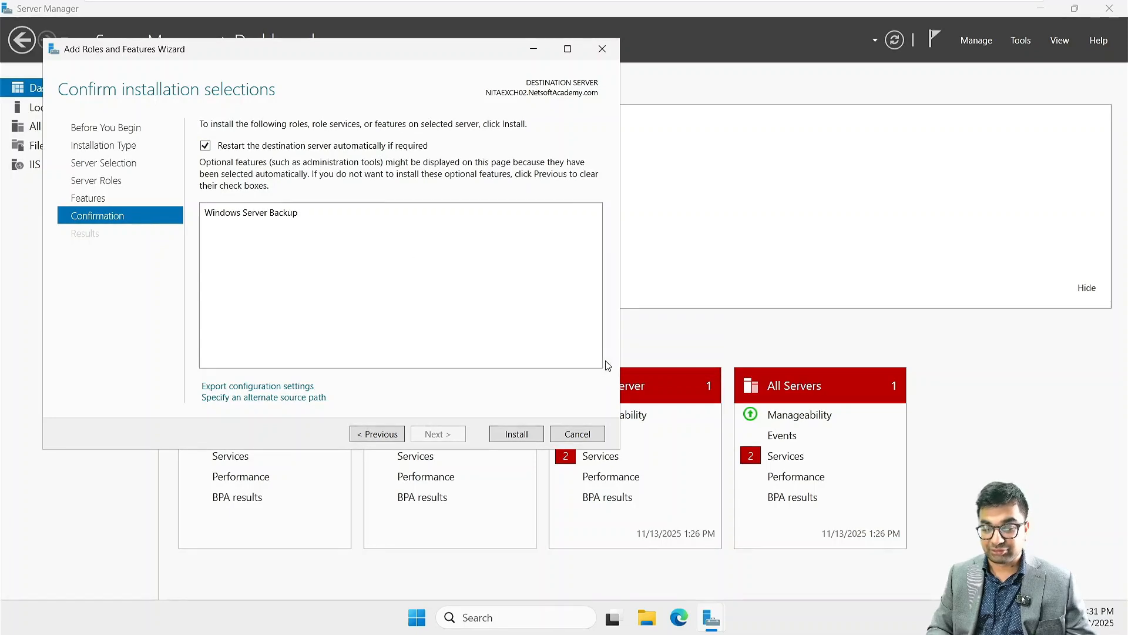
left_click(516, 432)
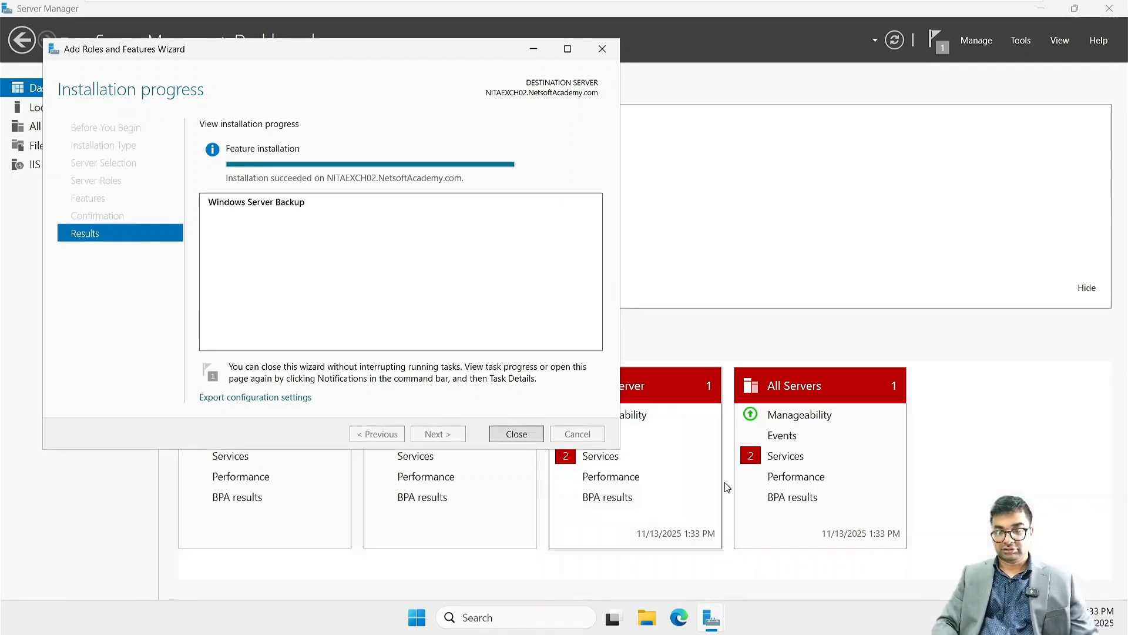
left_click(517, 435)
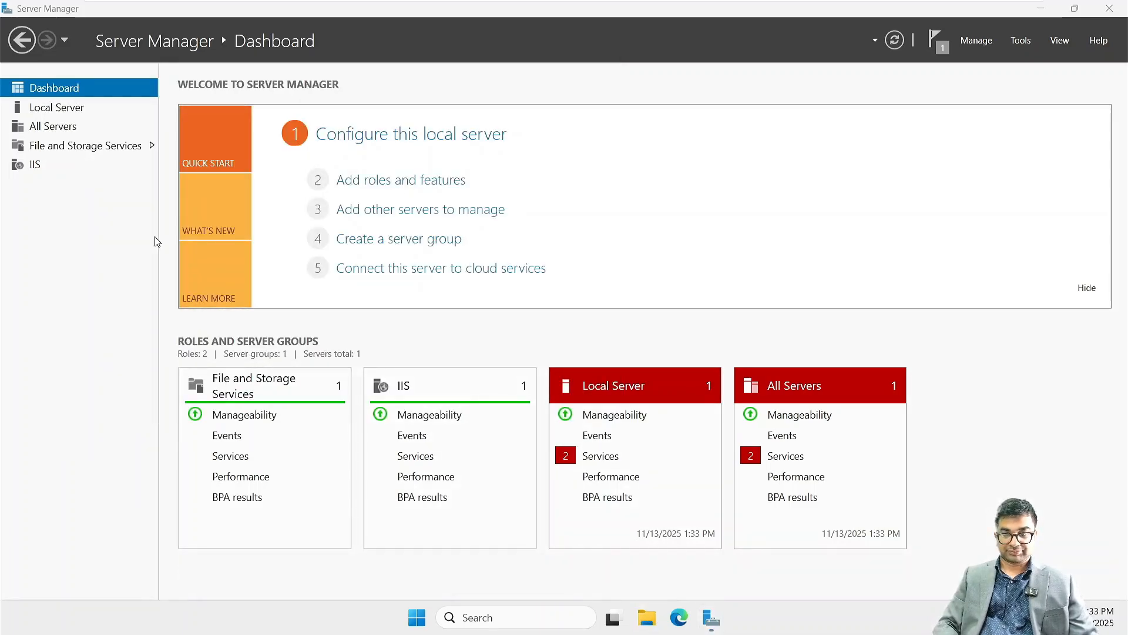
- Switch to File Explorer and create a folder named Backup in the root of Local Disk (C:)
left_click(1040, 8)
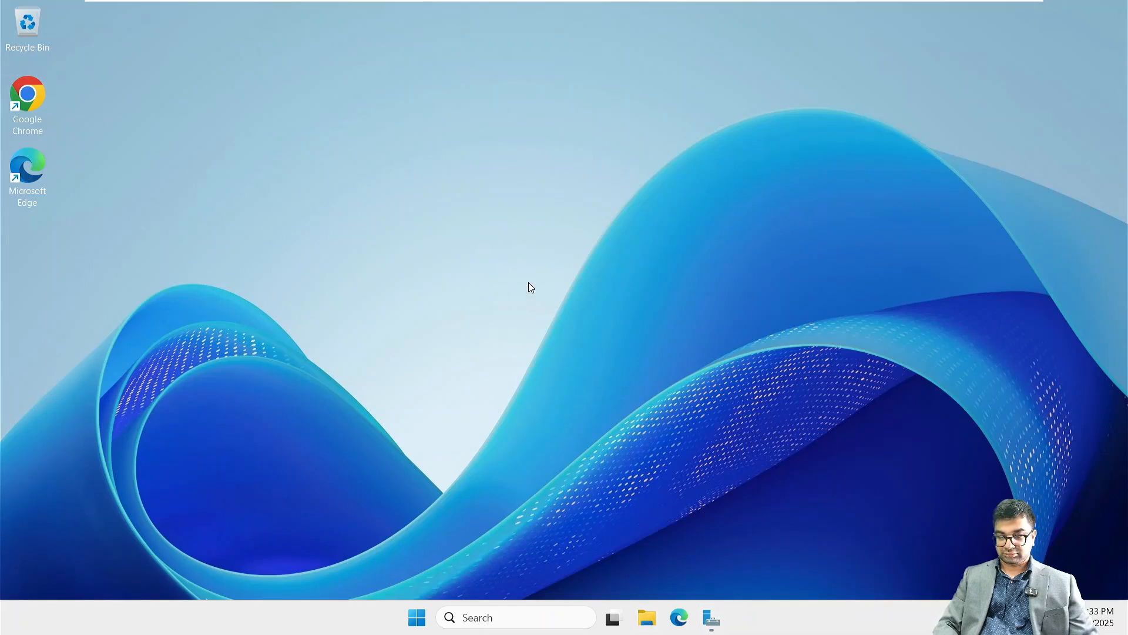
key("super+e")
right_click(460, 350)
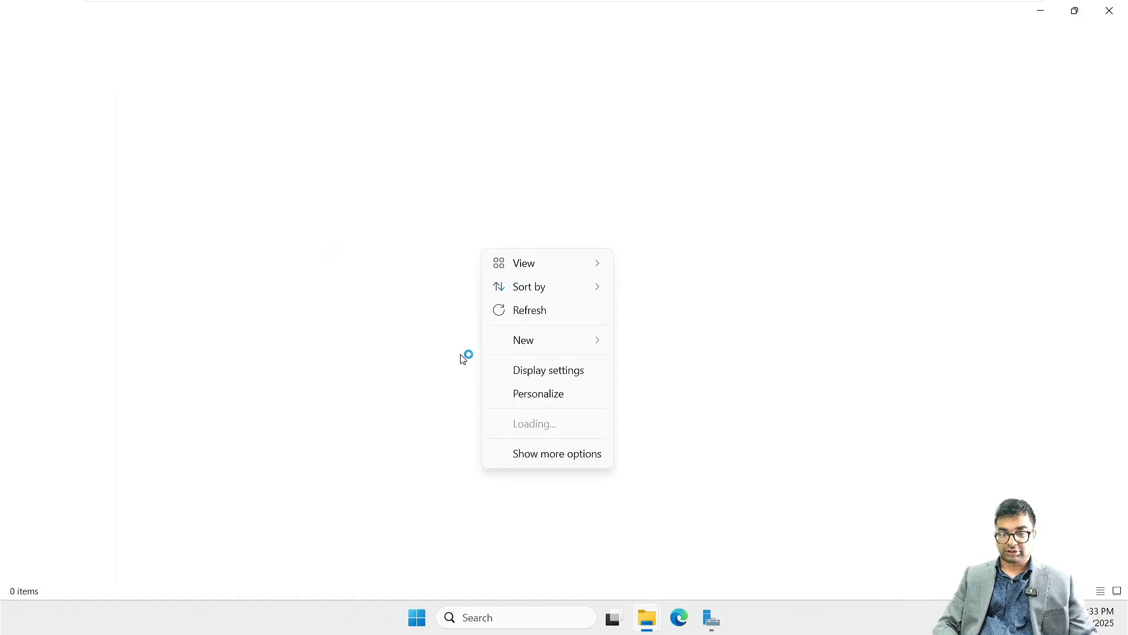
left_click(519, 312)
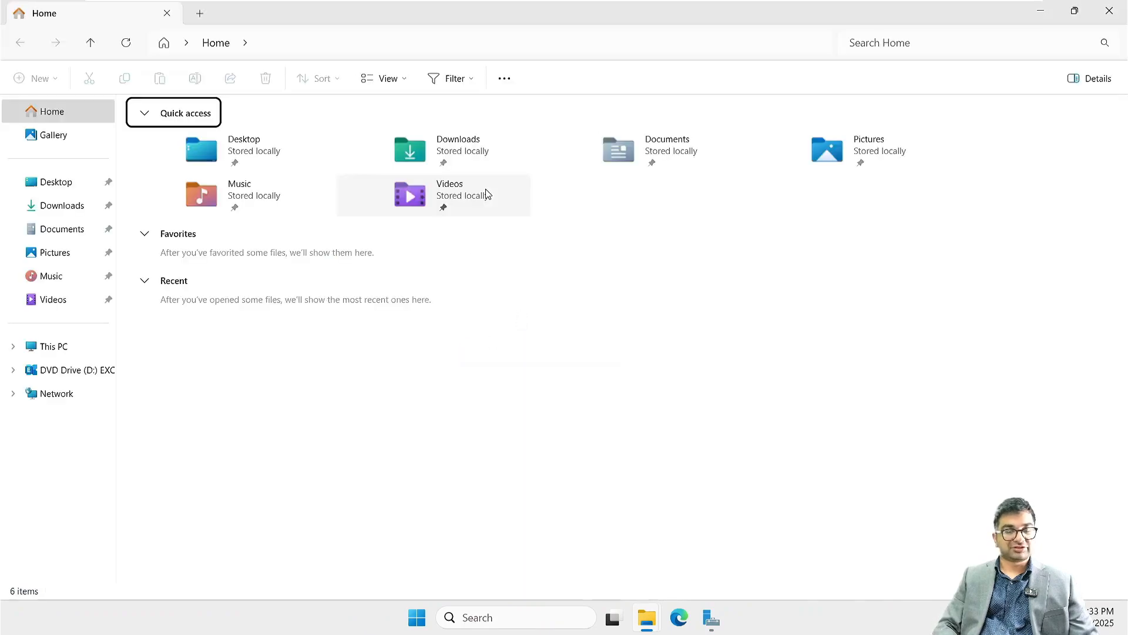
mouse_move(582, 3)
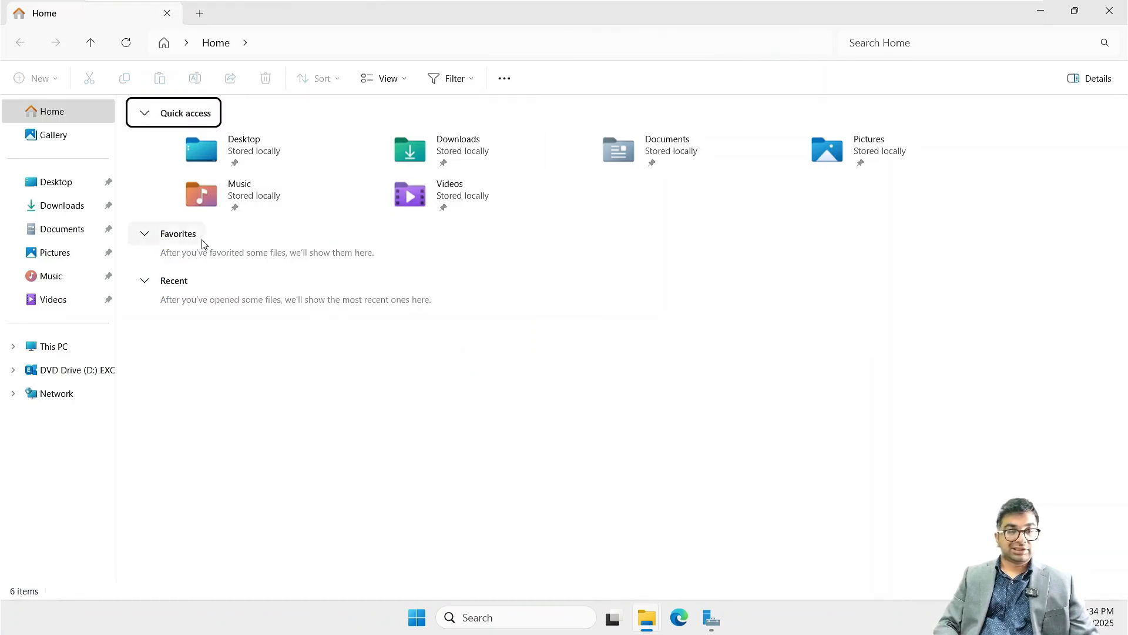
left_click(70, 346)
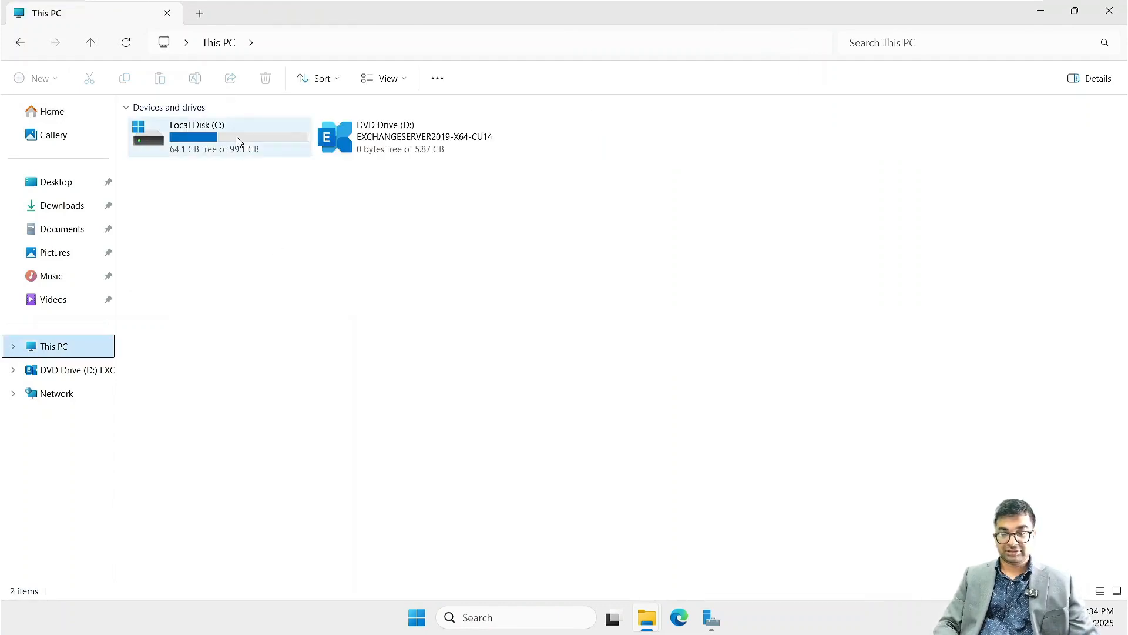
double_click(239, 143)
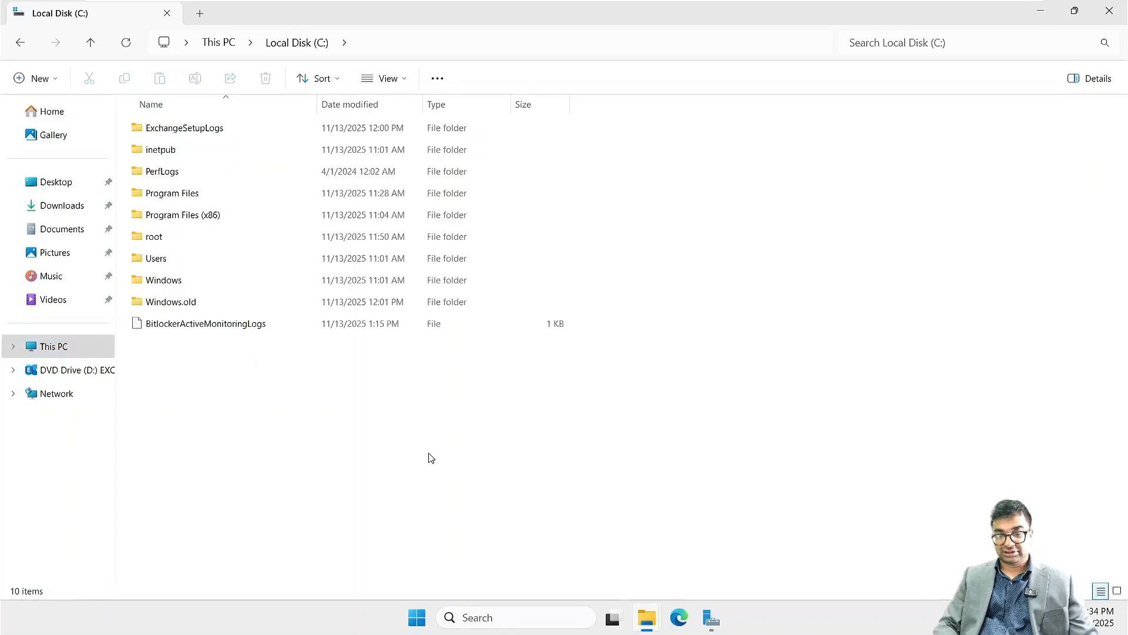
key("ctrl+shift+n")
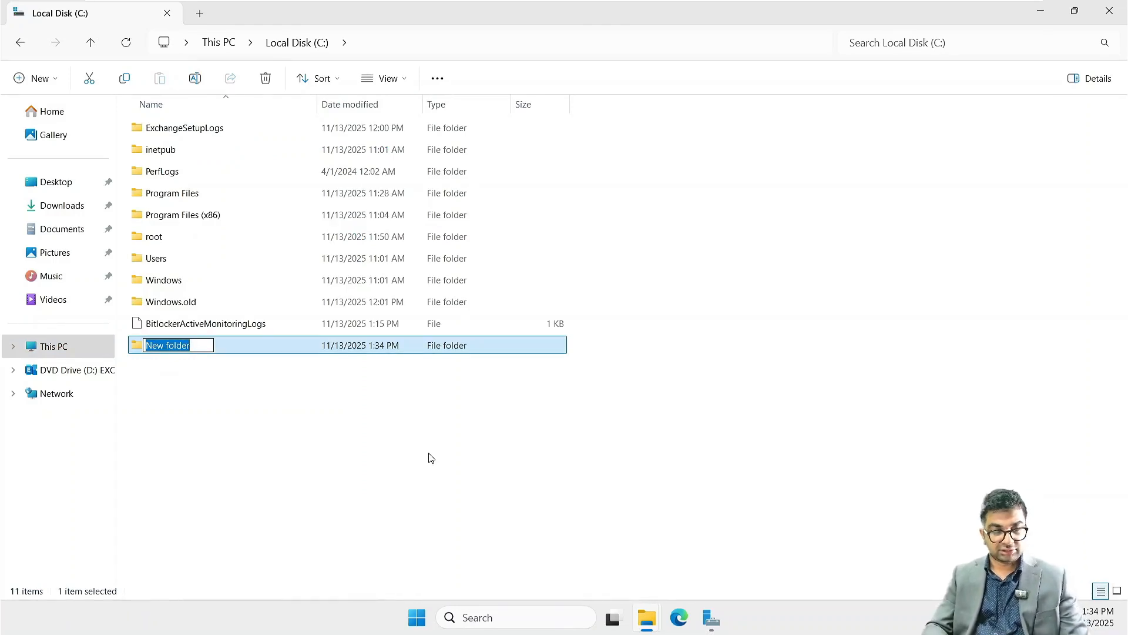
type("Backup")
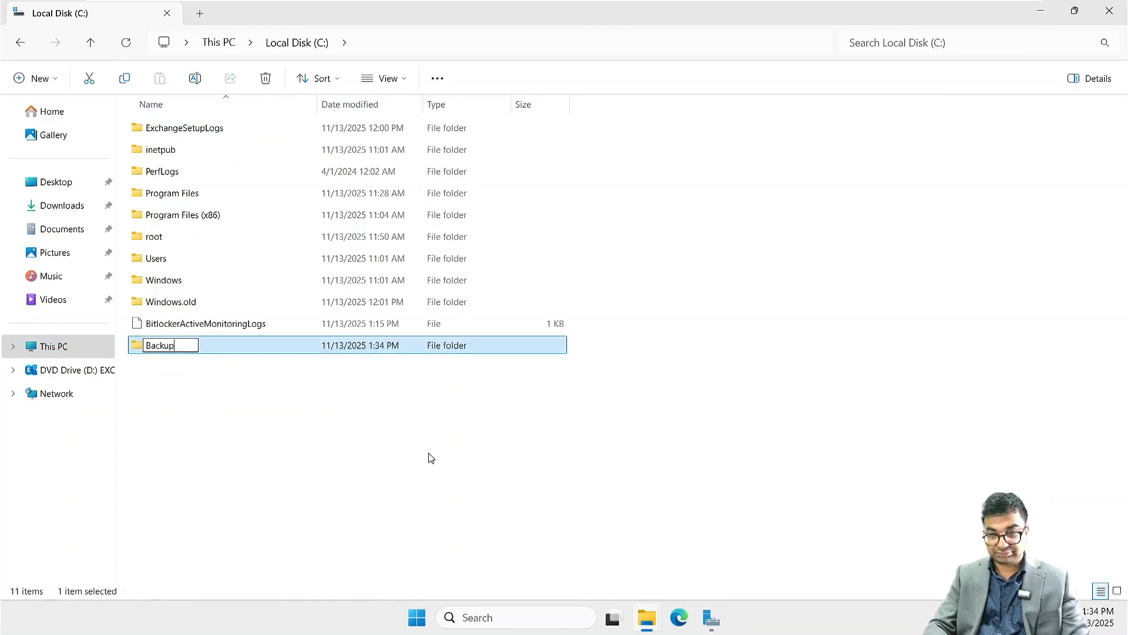
key("Return")
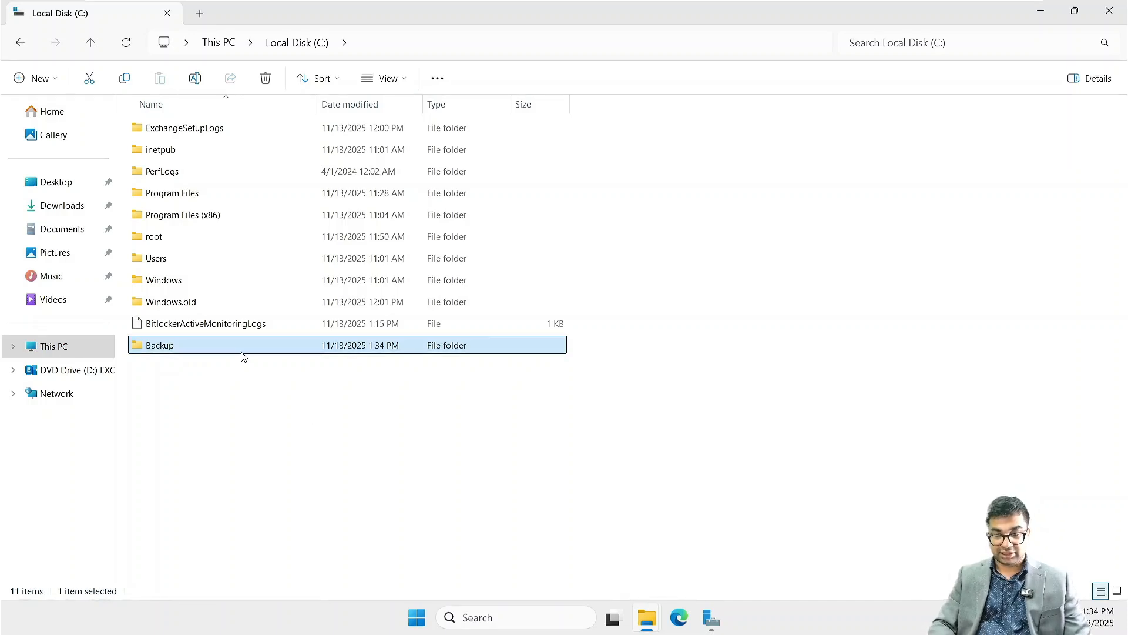
- Share the Backup folder on the network with the default Administrator Read/Write permission and leave the sharing dialog
right_click(162, 346)
left_click(216, 266)
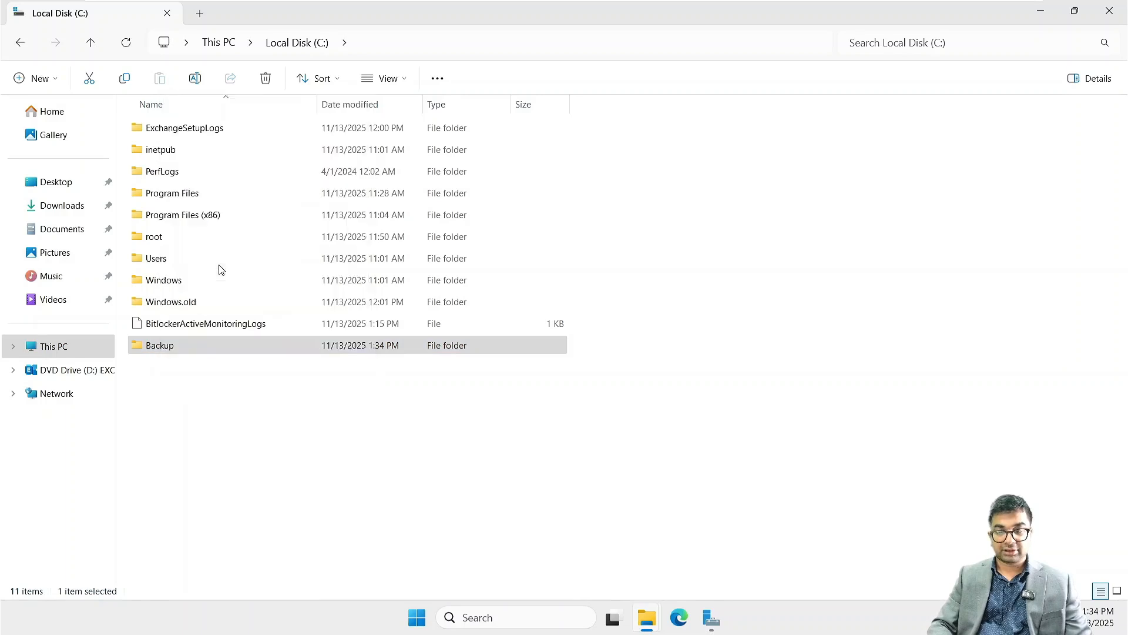
left_click(227, 279)
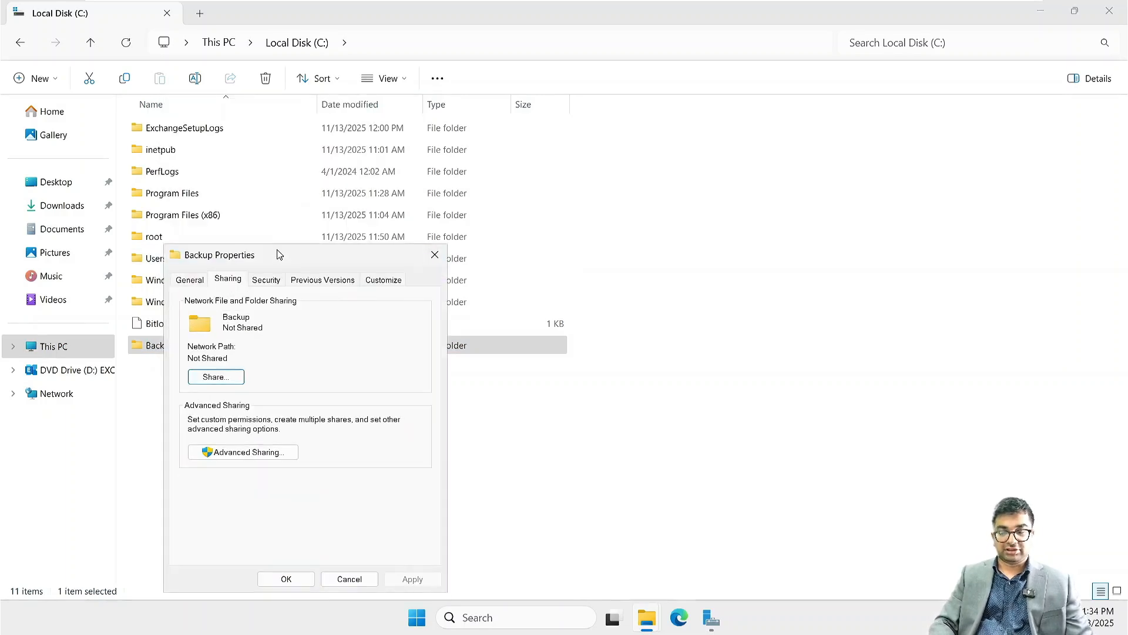
left_click_drag(279, 254, 296, 196)
left_click(238, 319)
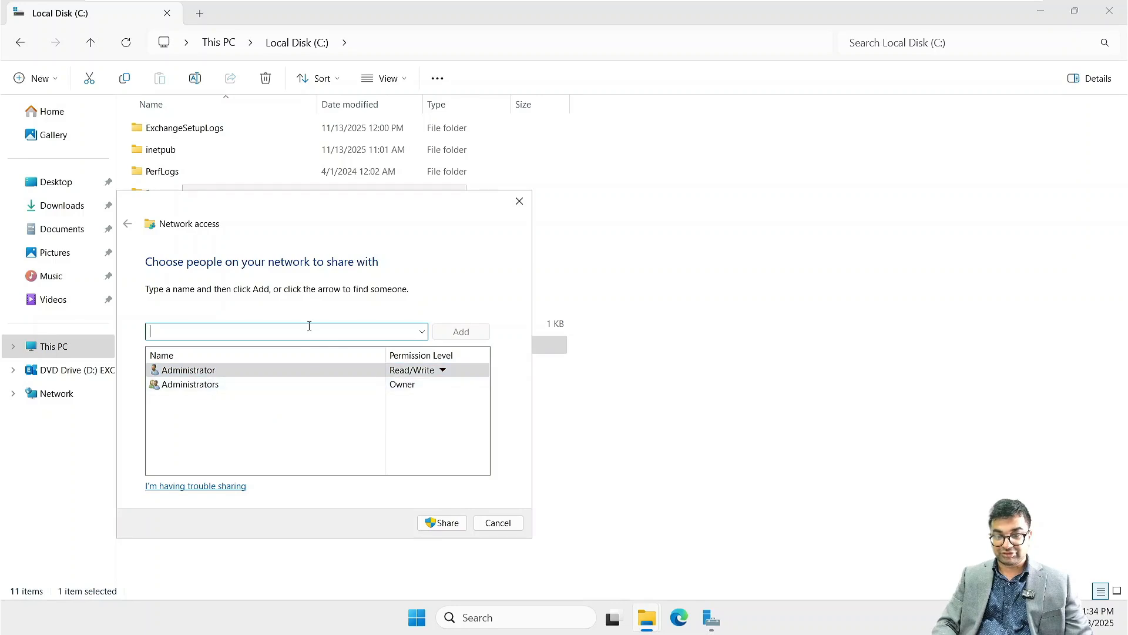
left_click(447, 524)
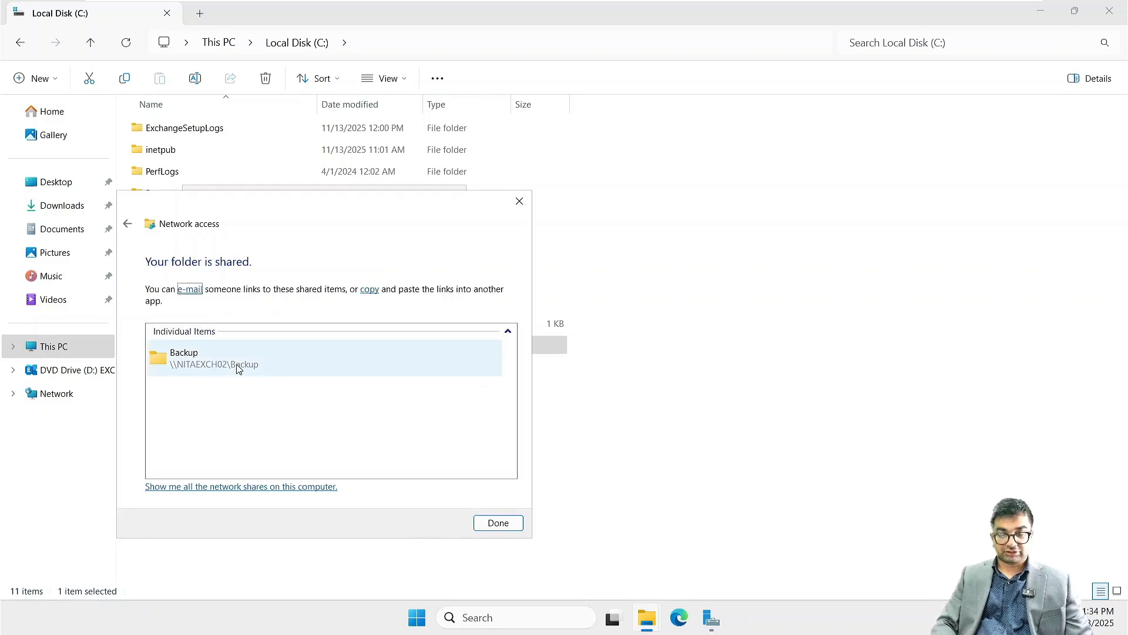
left_click(128, 224)
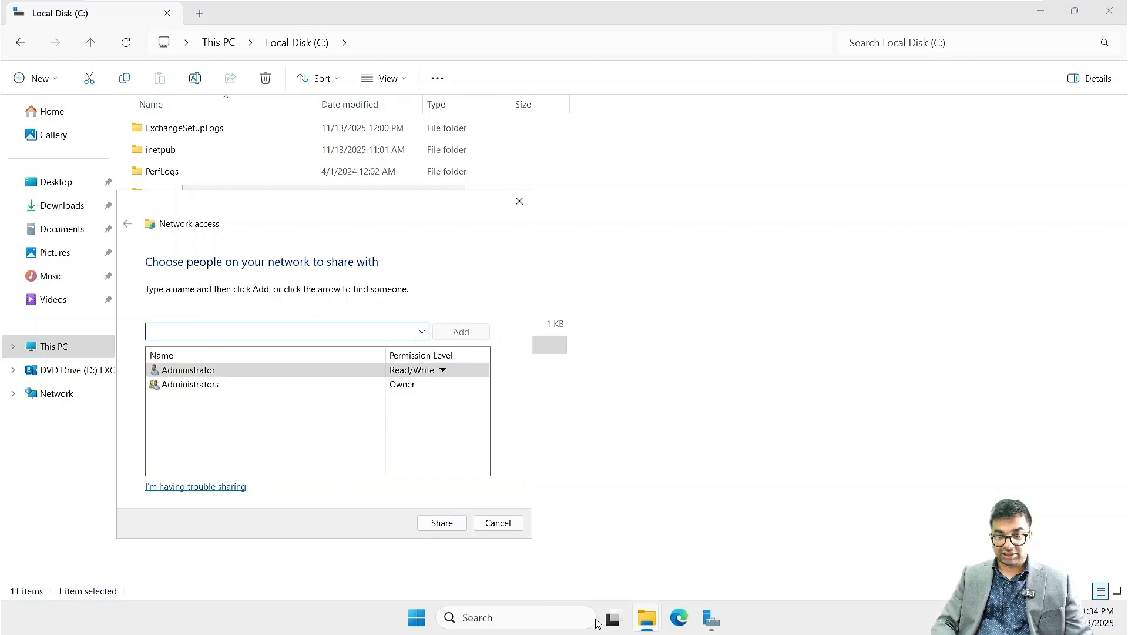
left_click(499, 522)
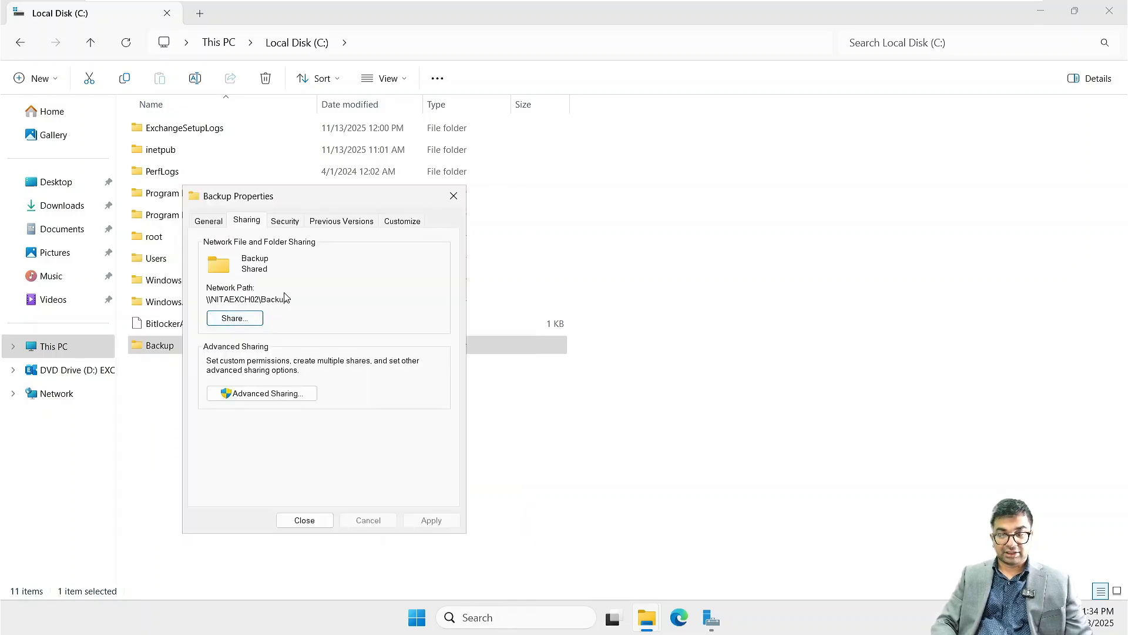
- Highlight the Backup folder's network path in its properties, and close the properties
left_click_drag(289, 299, 205, 298)
key("ctrl+c")
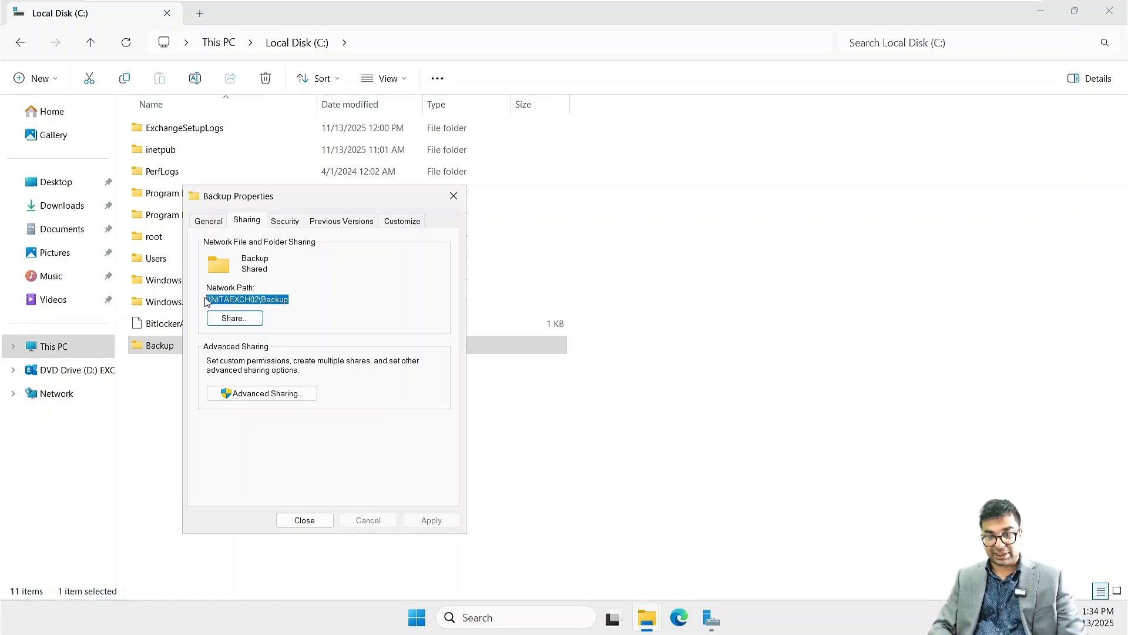
left_click(305, 520)
left_click(656, 390)
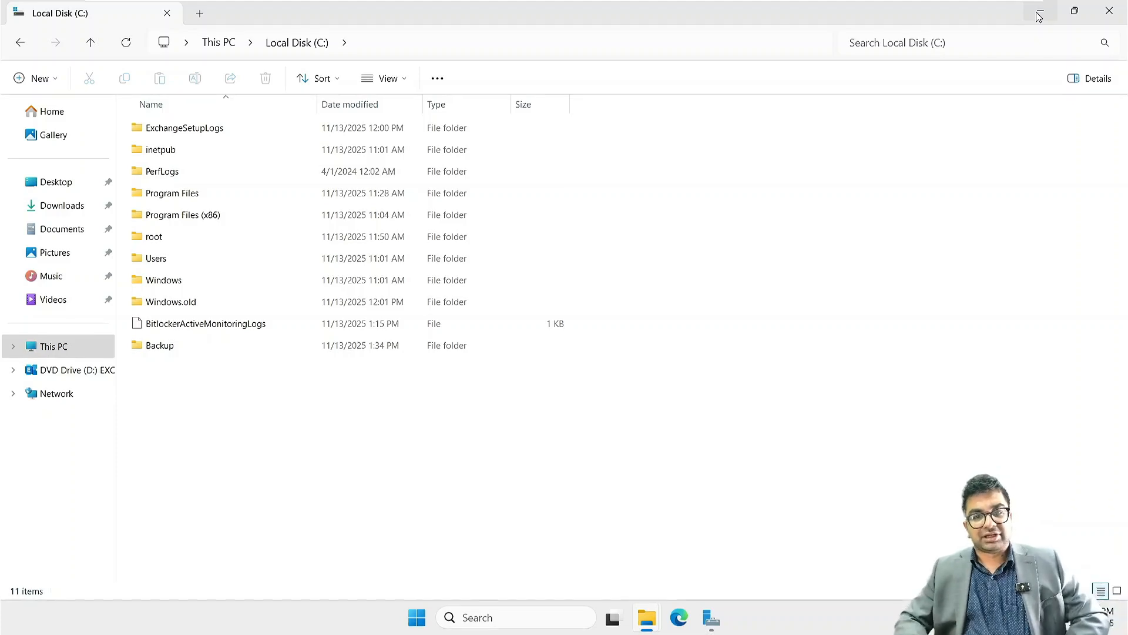
- Switch to Server Manager, launch Windows Server Backup and open its Local Backup view
left_click(712, 618)
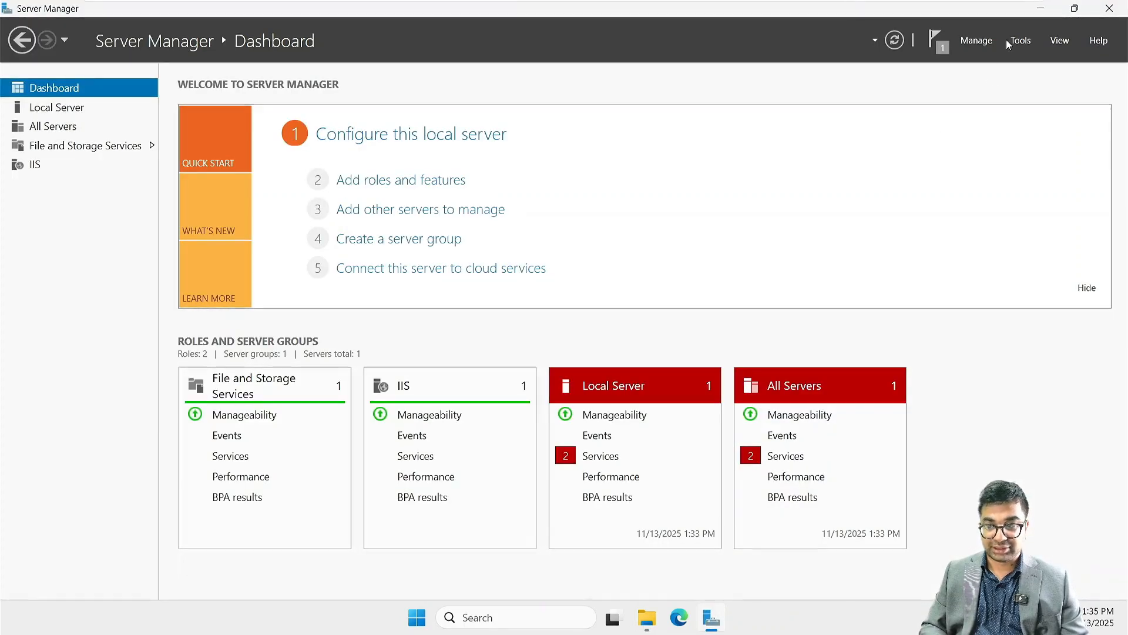
left_click(1021, 40)
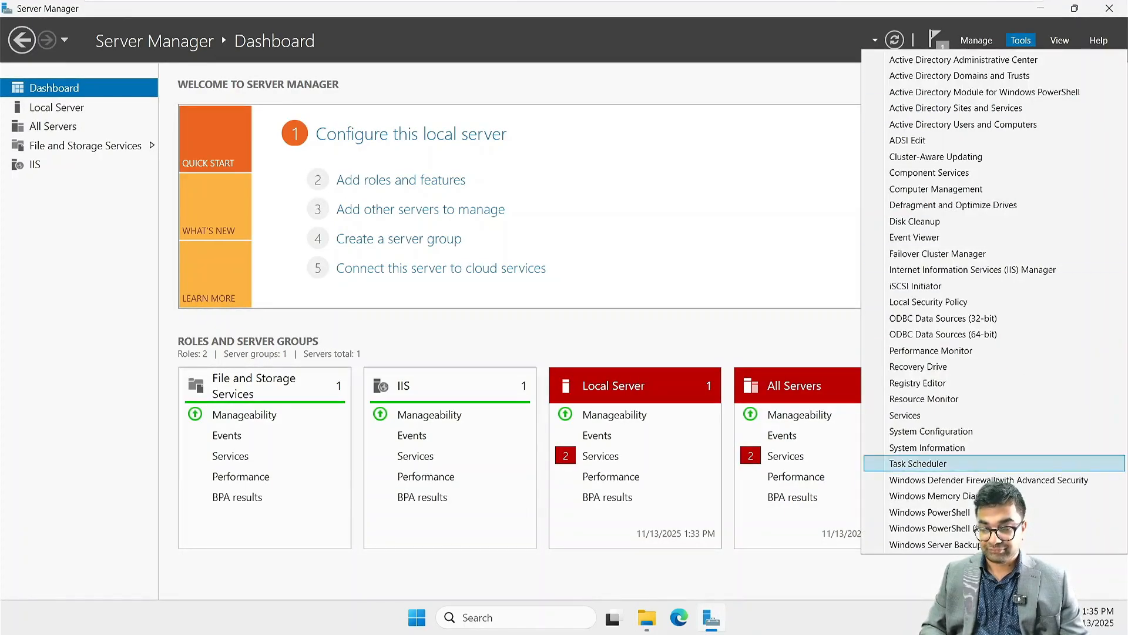
left_click(962, 544)
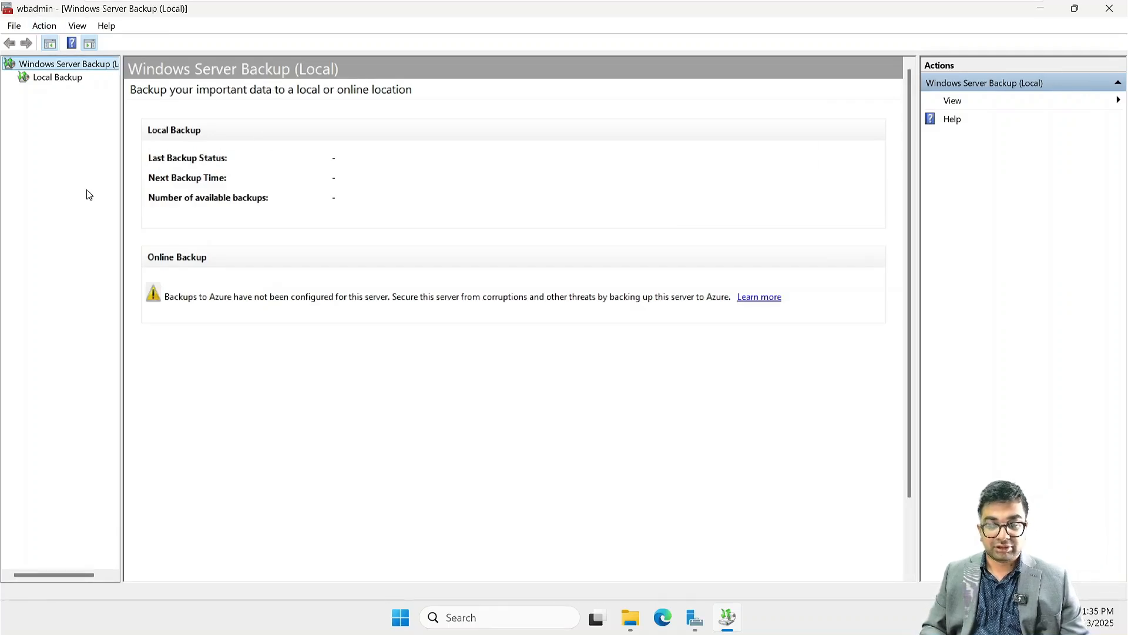
left_click(64, 80)
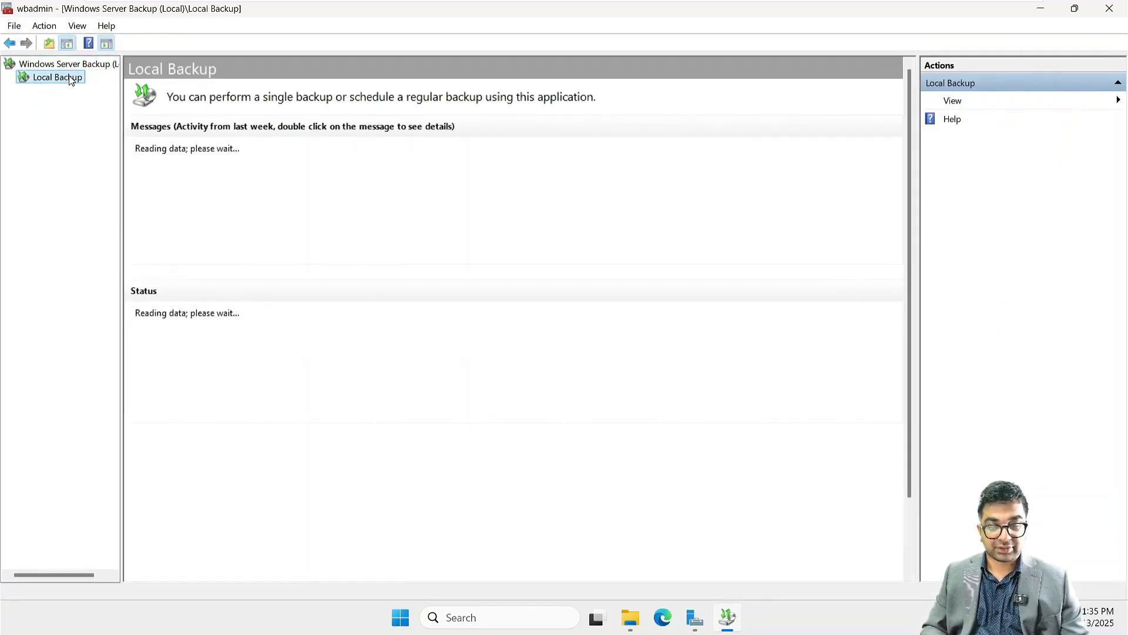
right_click(71, 81)
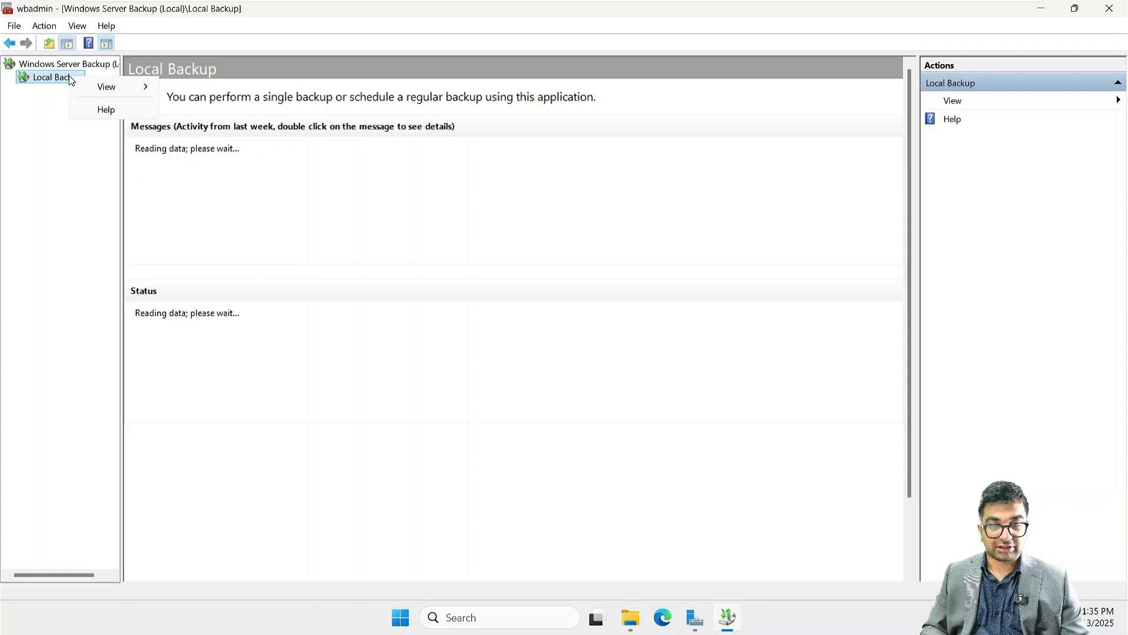
left_click(273, 248)
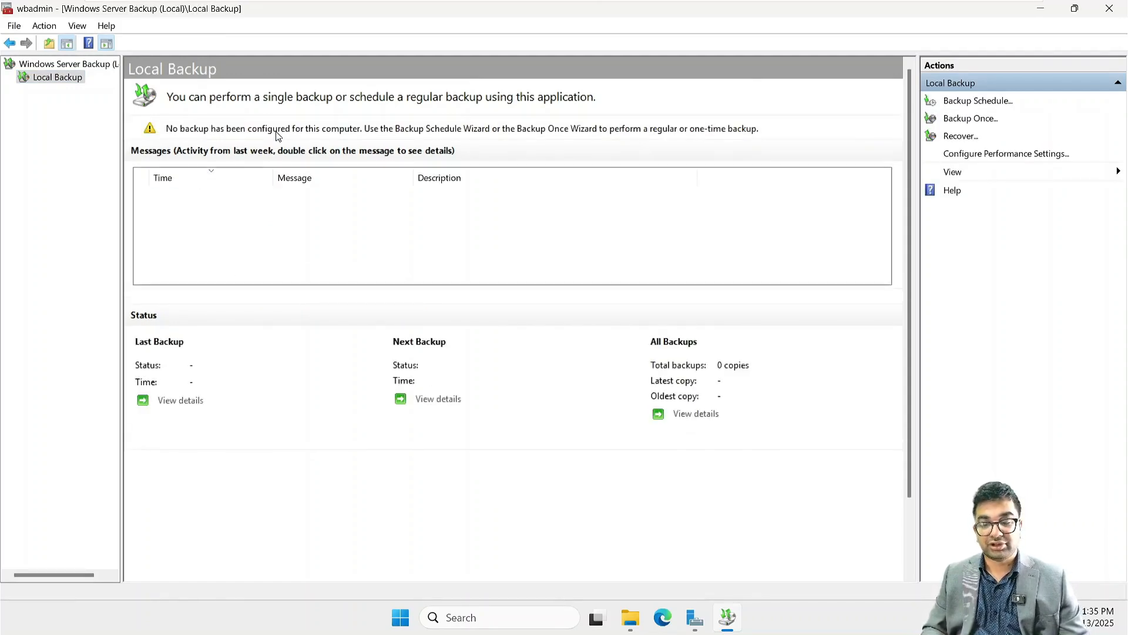
- Start a one-time backup with different options, using the full server configuration and a remote shared folder as the destination type
right_click(46, 80)
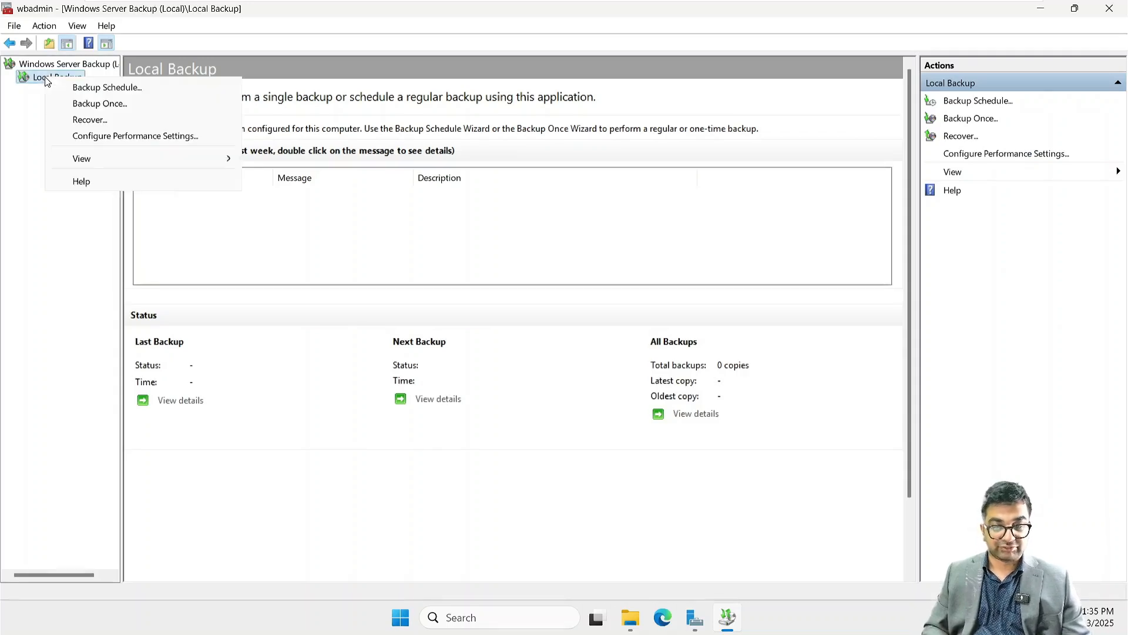
left_click(116, 105)
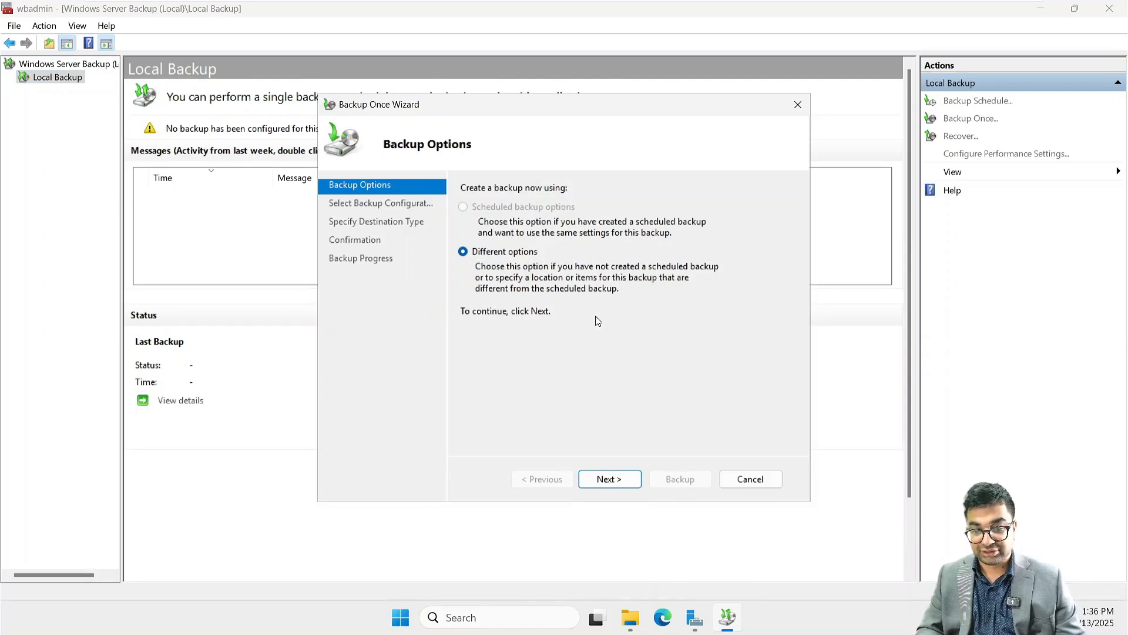
left_click(627, 488)
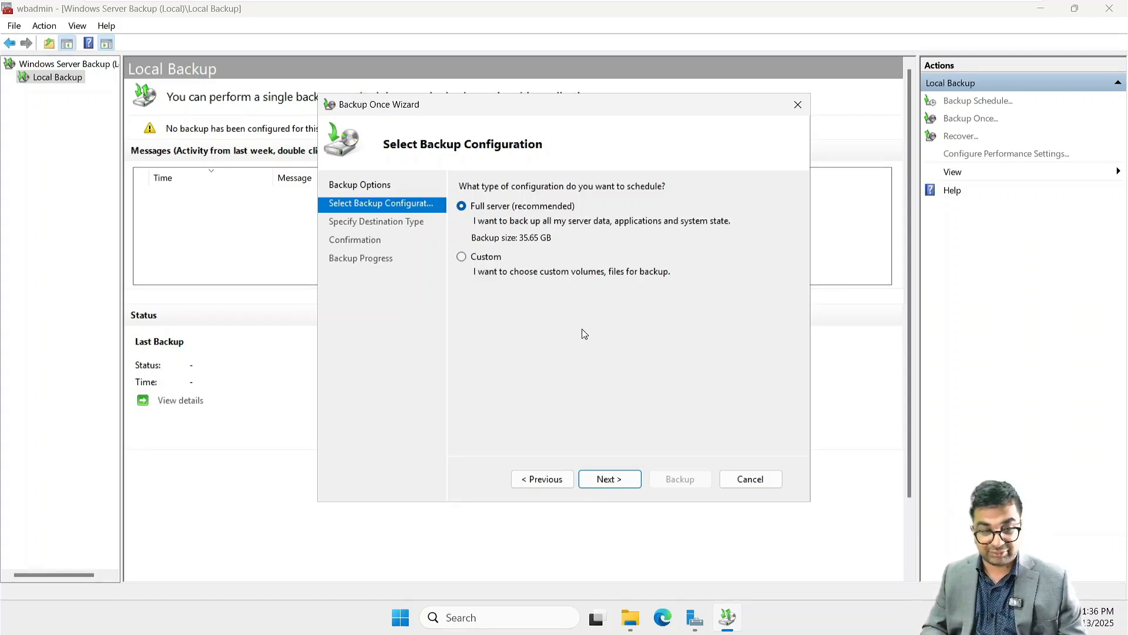
left_click(608, 478)
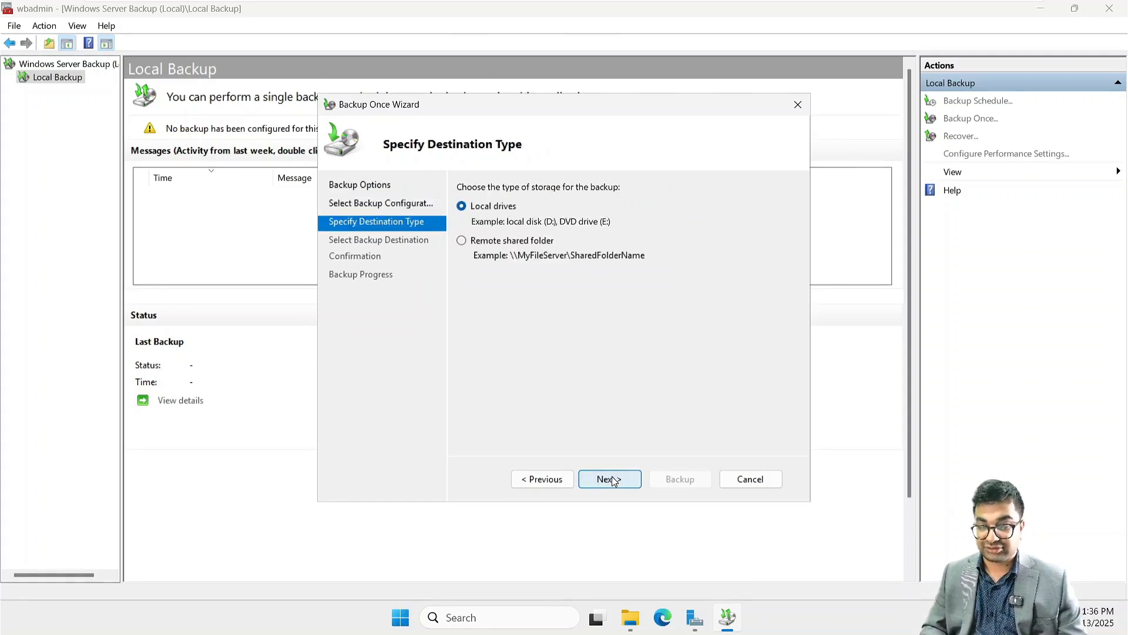
left_click(500, 244)
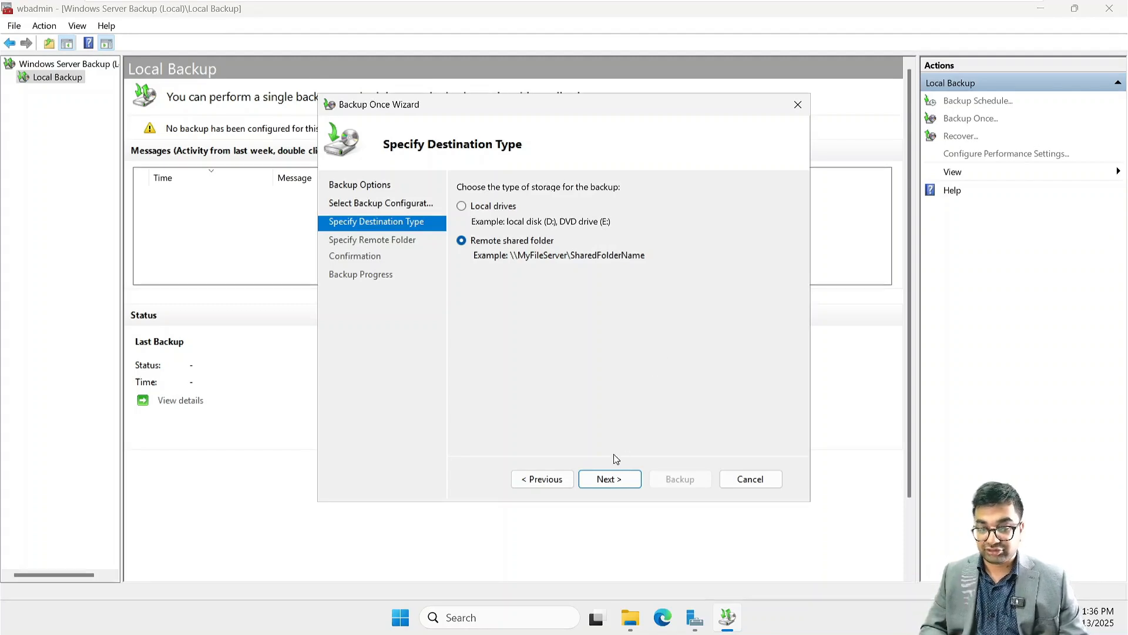
left_click(610, 479)
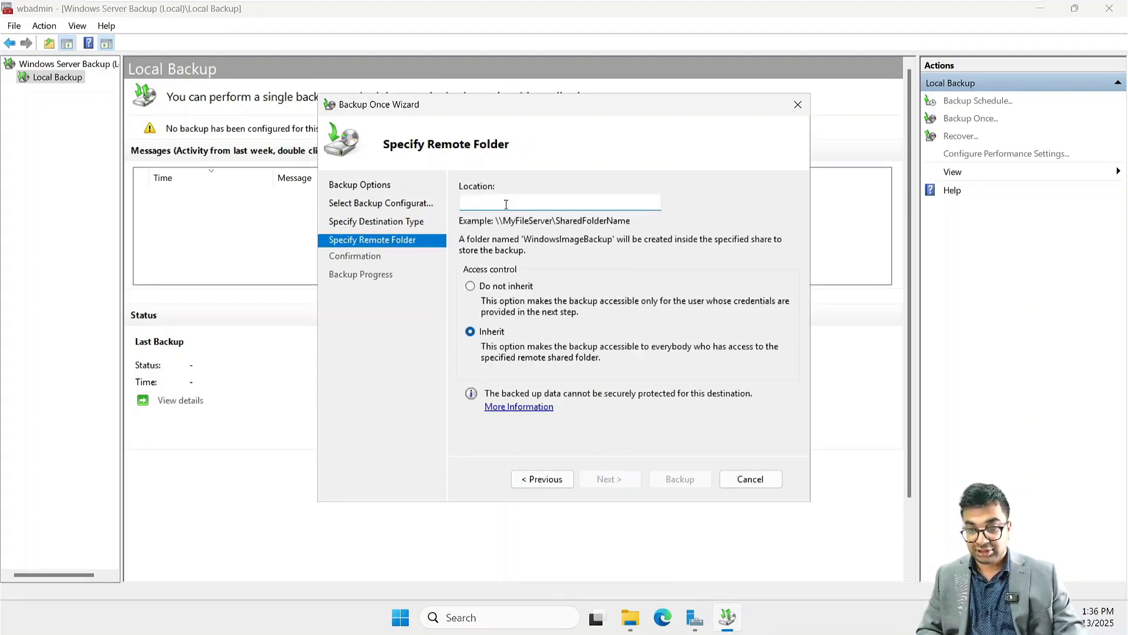
- Set the backup location to \\NITAEXCH02\Backup with the Do not inherit access control option, and continue to the credentials request
key("ctrl+v")
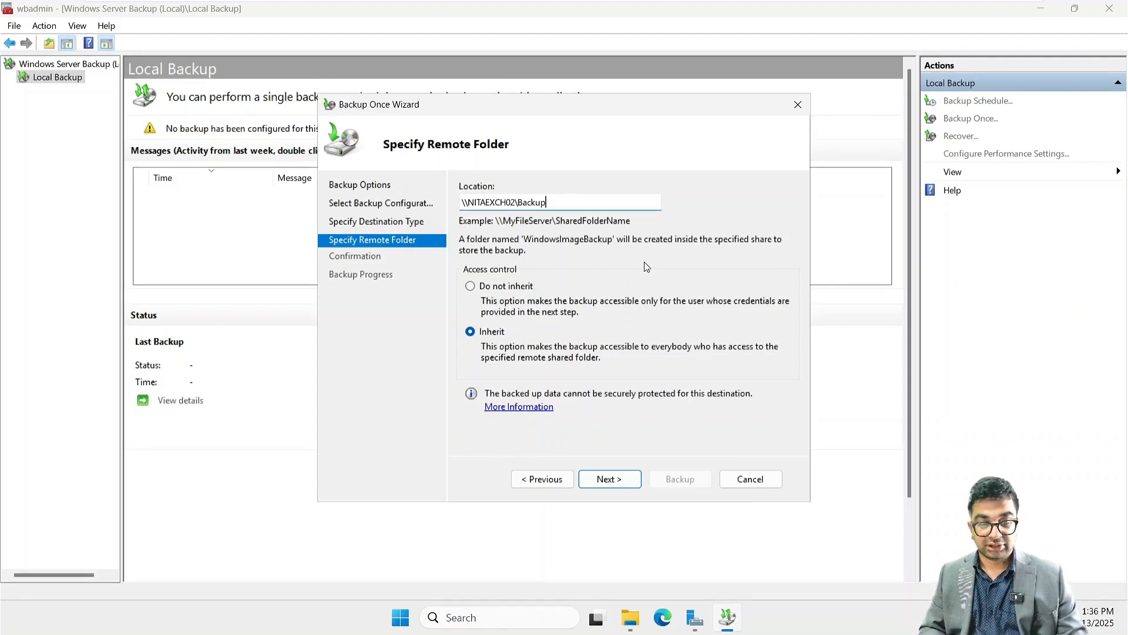
left_click(486, 286)
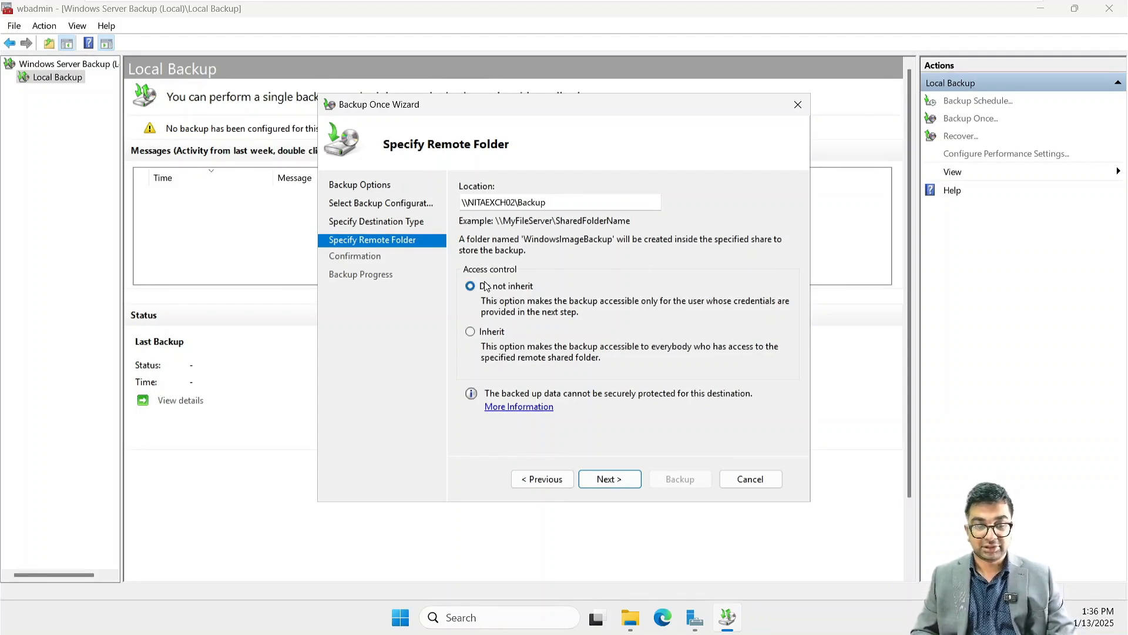
left_click(624, 479)
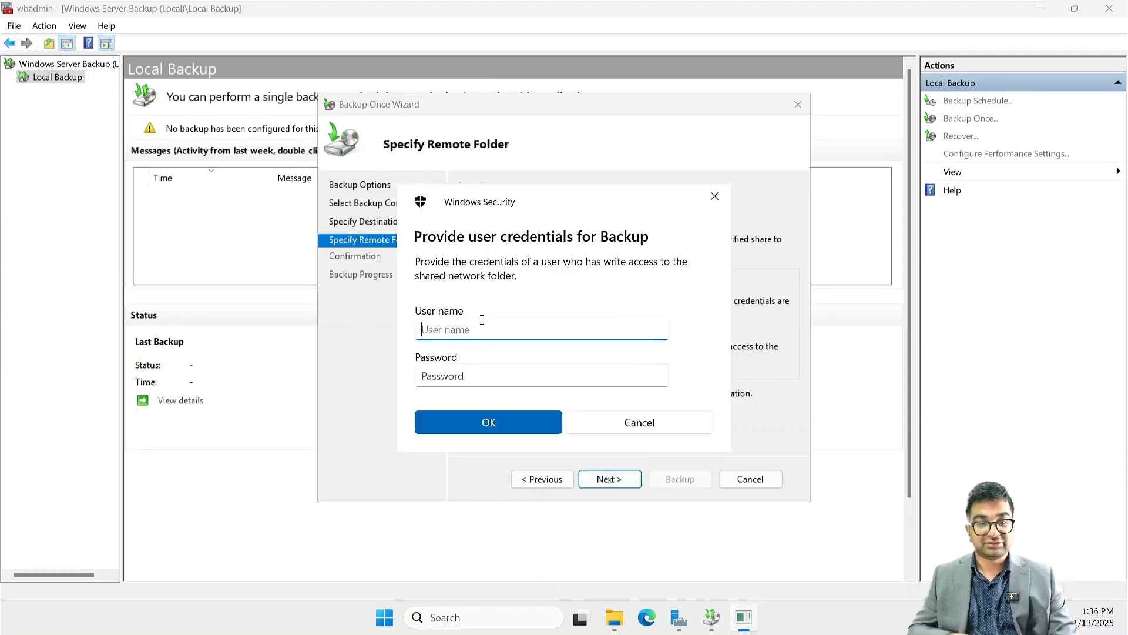
- Provide the backup credentials with the user name Administrator and the account password, and confirm them
type("Admin")
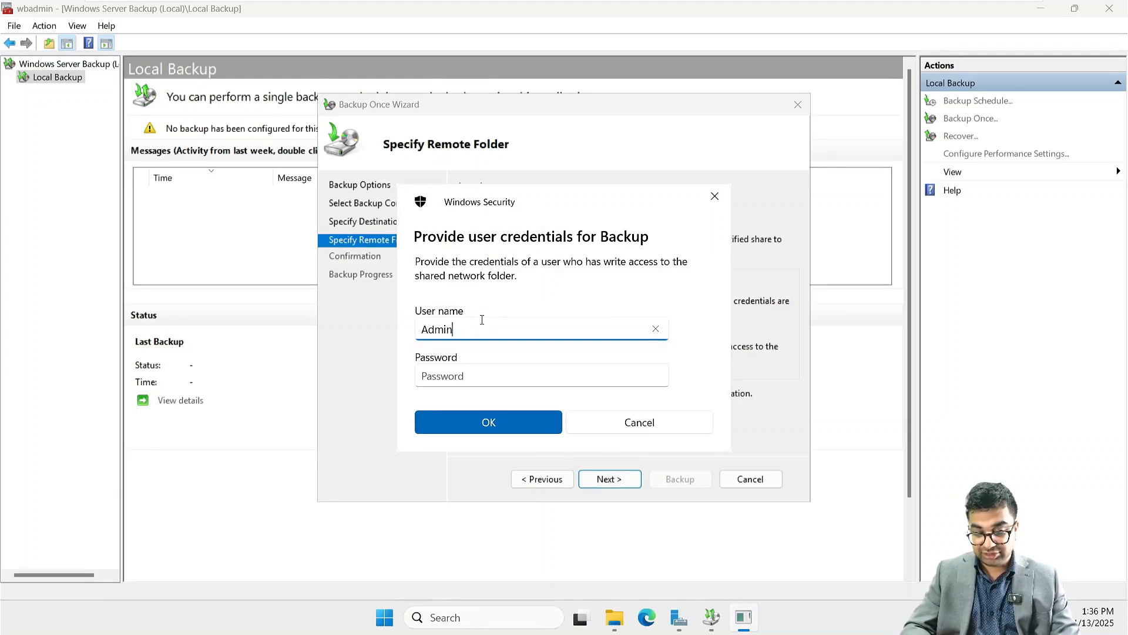
type("istrator@=")
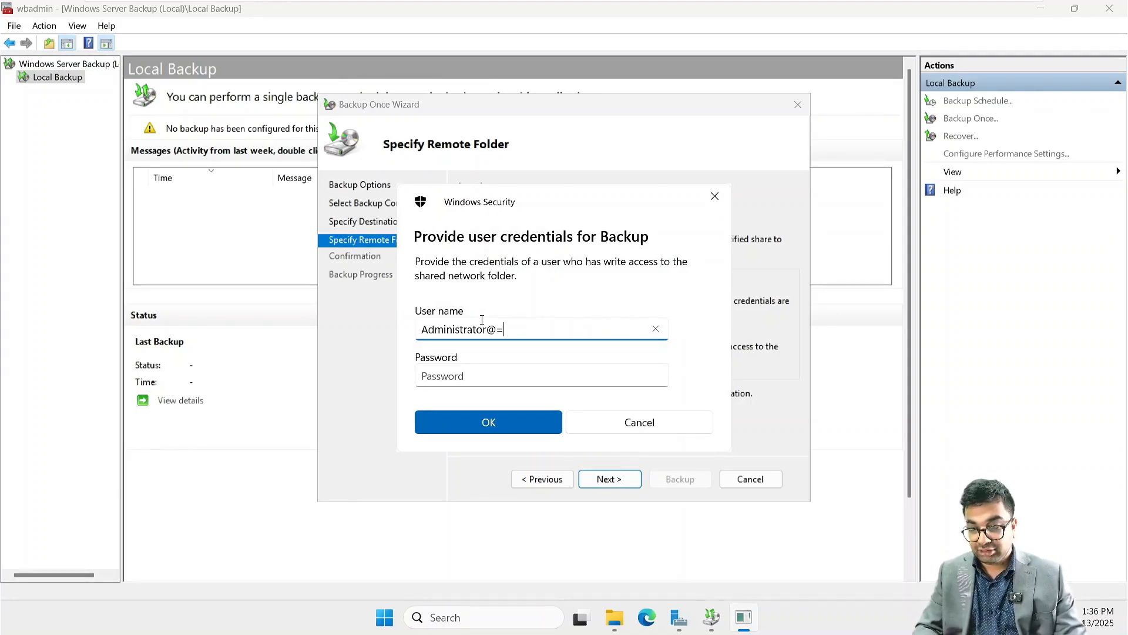
key("BackSpace")
key("BackSpace")
key("Tab")
type("••")
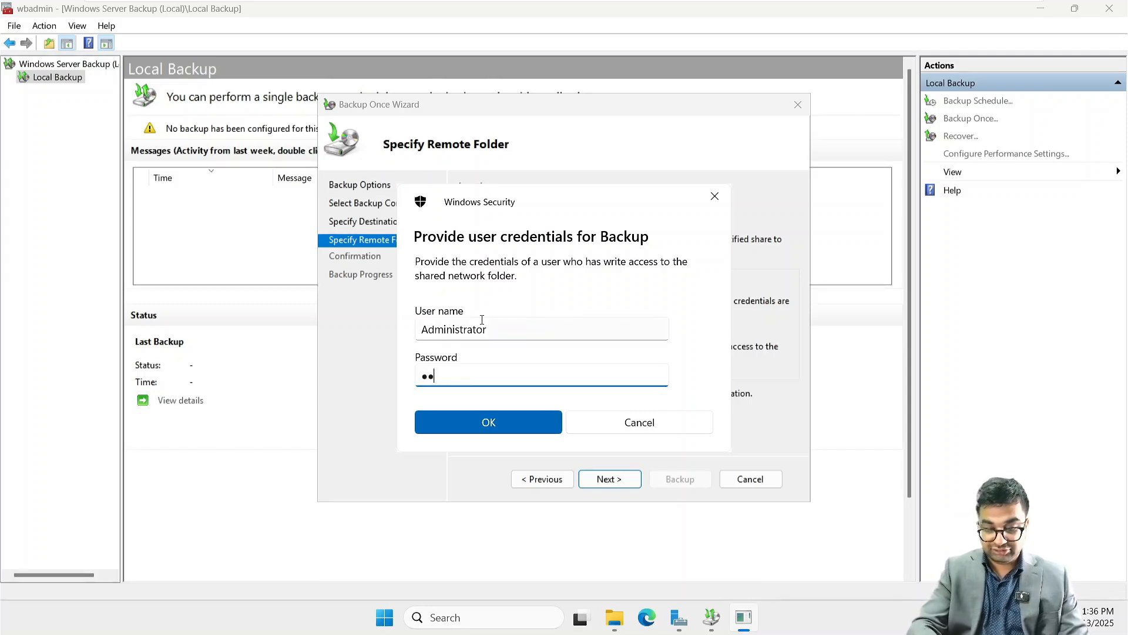
type("•••••••••")
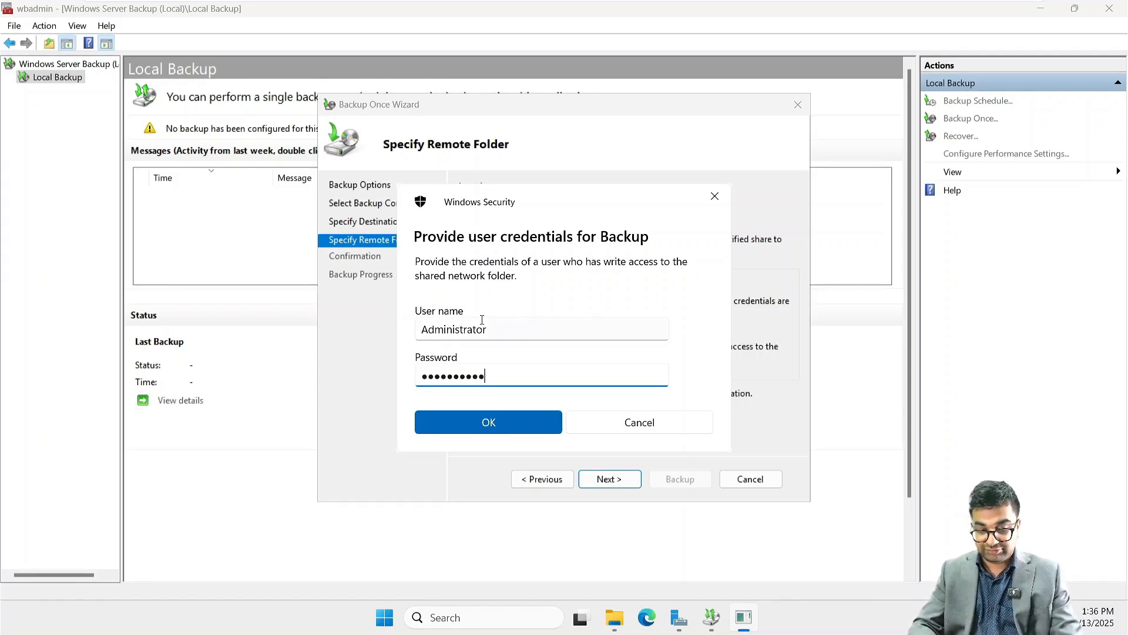
key("Return")
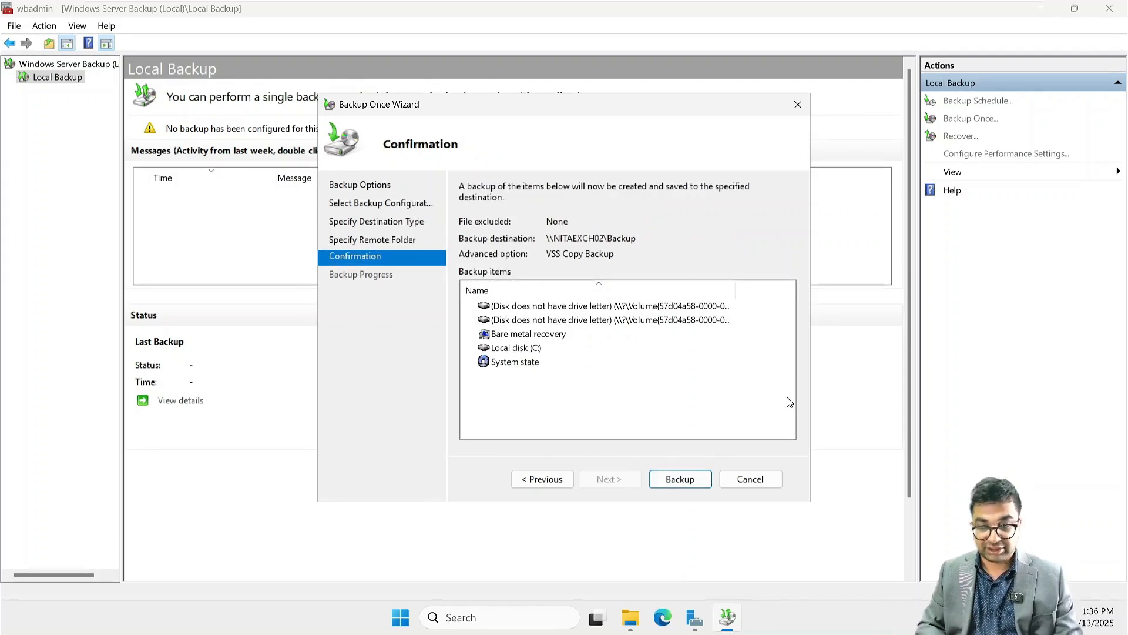
- Run the backup, review the item statuses once it finishes, and close the wizard and the backup console
left_click(693, 478)
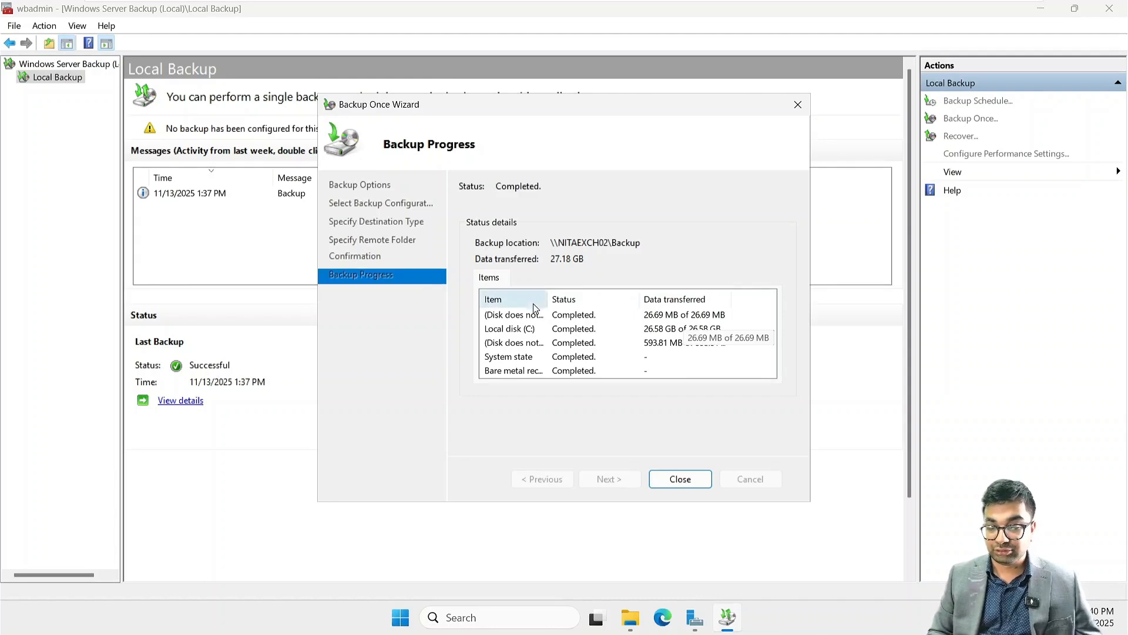
left_click_drag(548, 296, 634, 297)
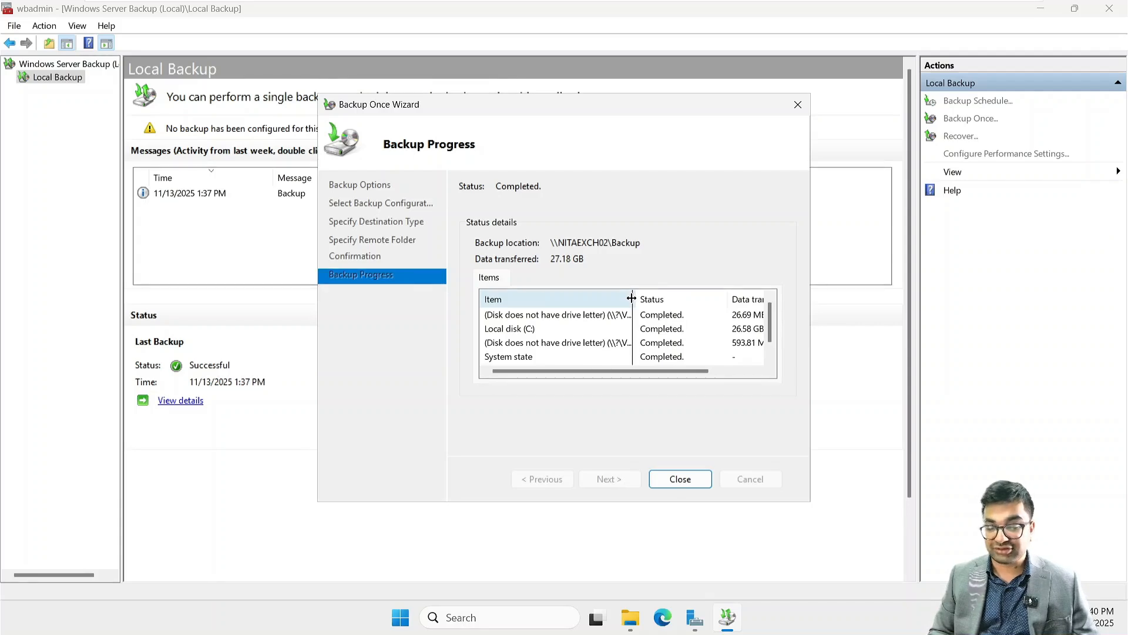
left_click_drag(631, 298, 549, 303)
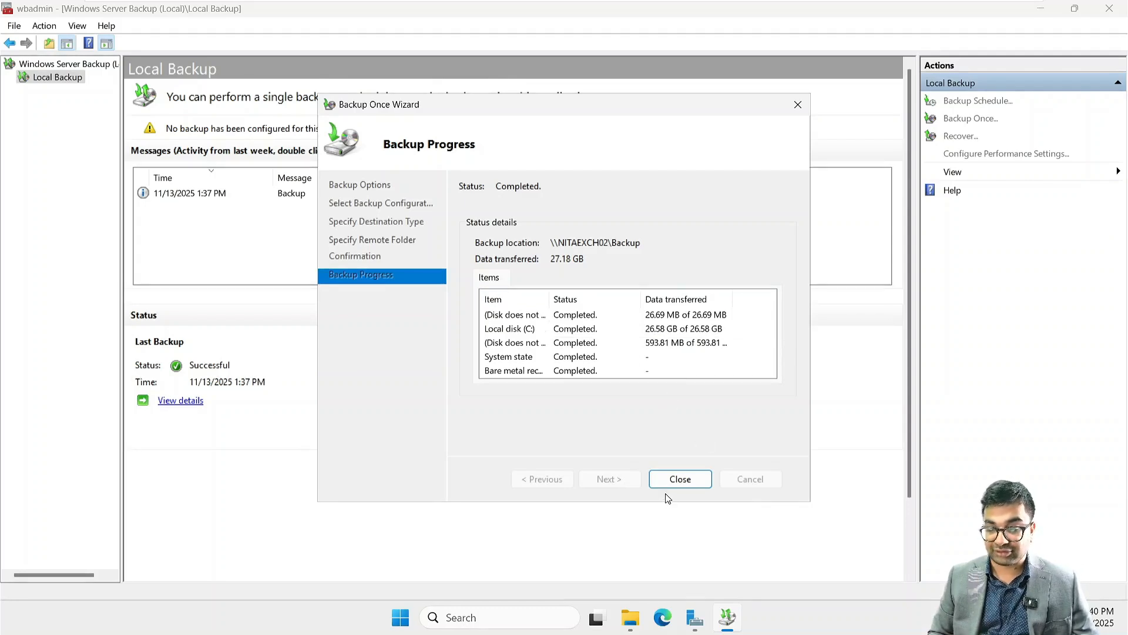
left_click(680, 479)
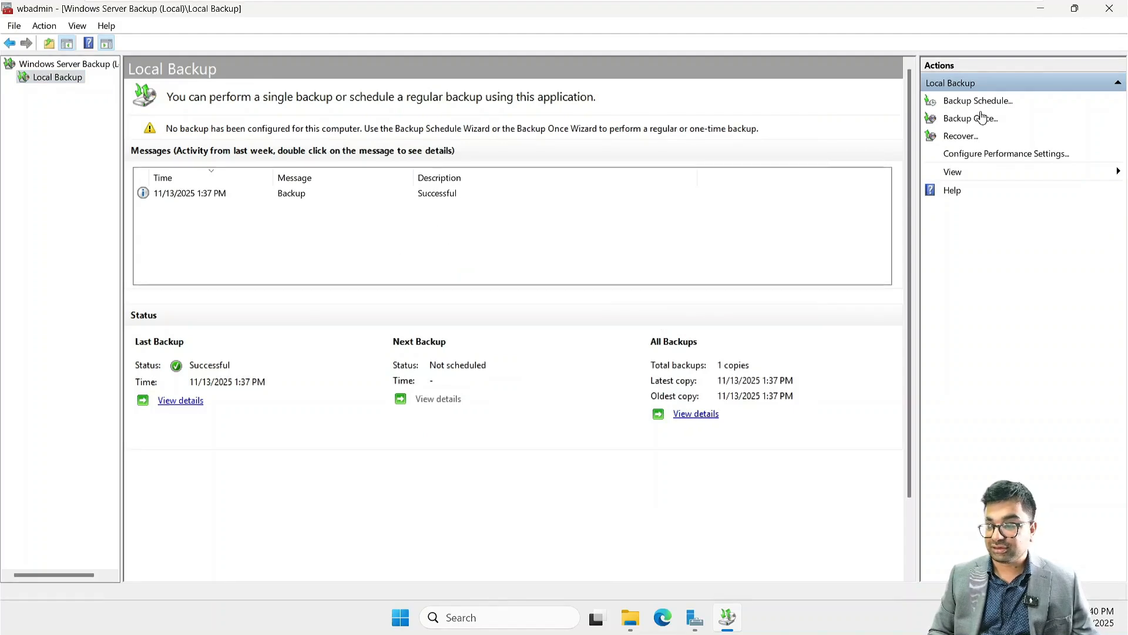
left_click(1117, 7)
- Switch to File Explorer, examine the backup contents in C:\Backup\WindowsImageBackup\NITAEXCH02, and close the window
mouse_move(648, 629)
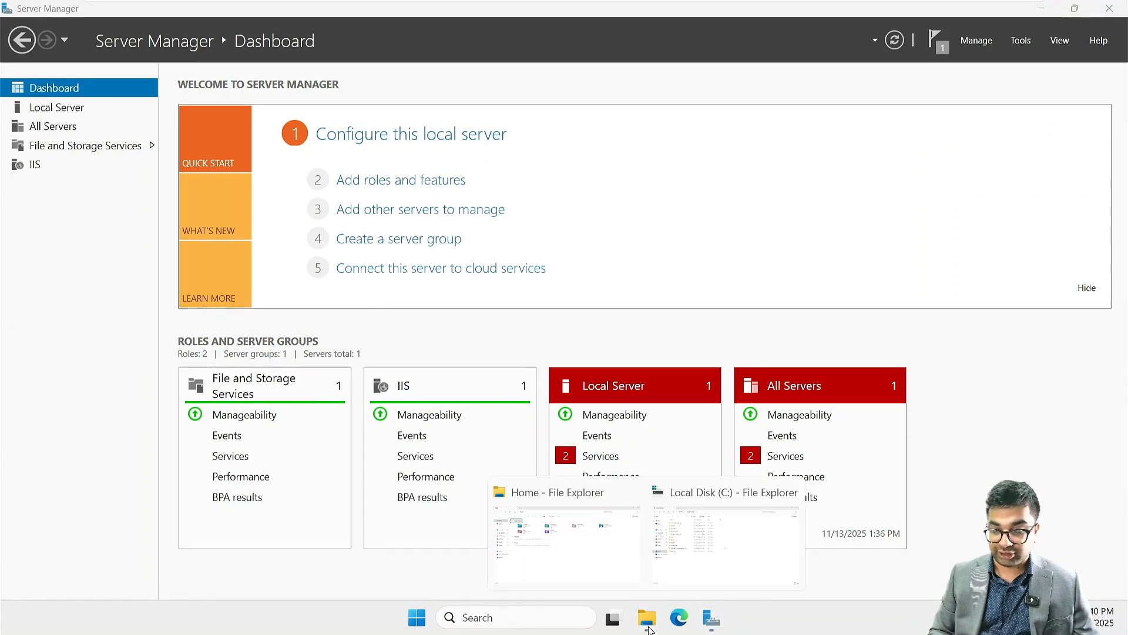
left_click(539, 557)
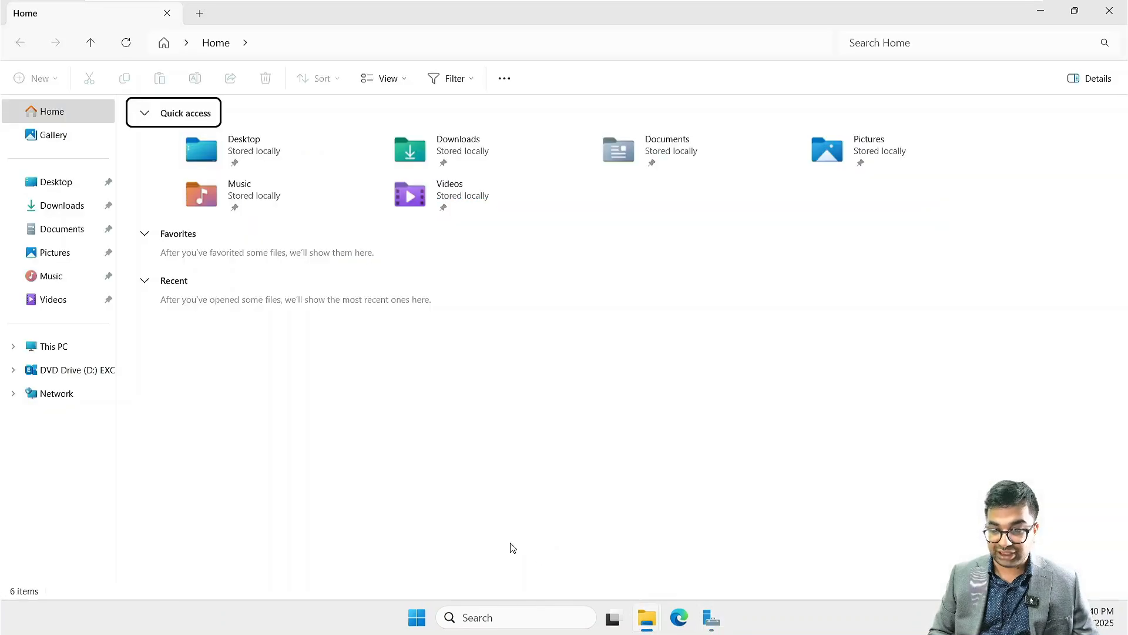
left_click(66, 351)
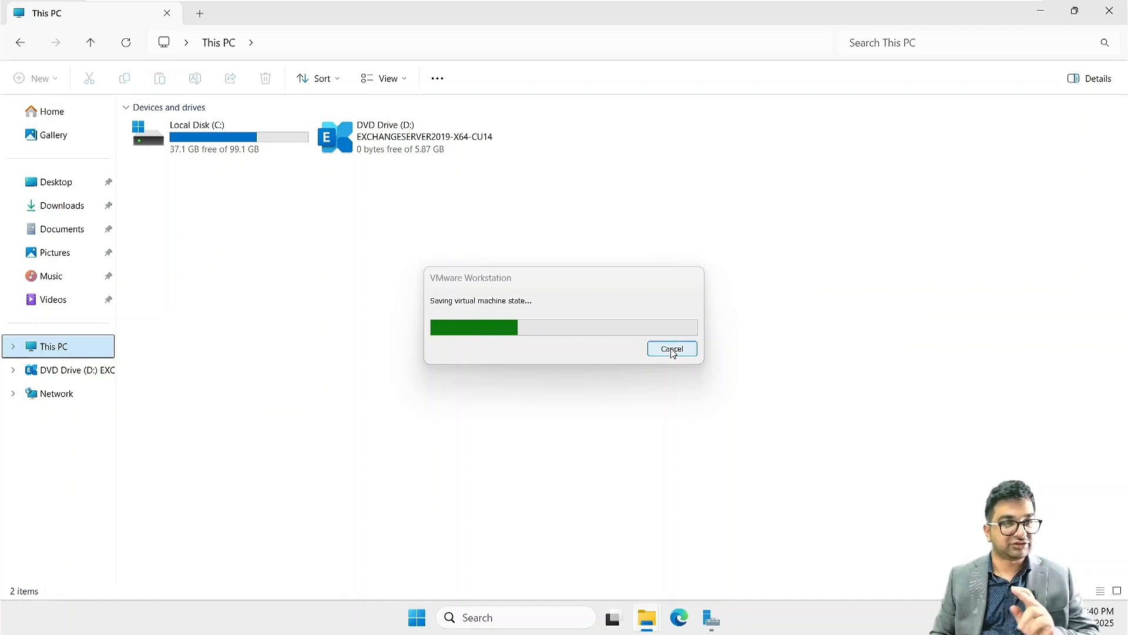
double_click(205, 133)
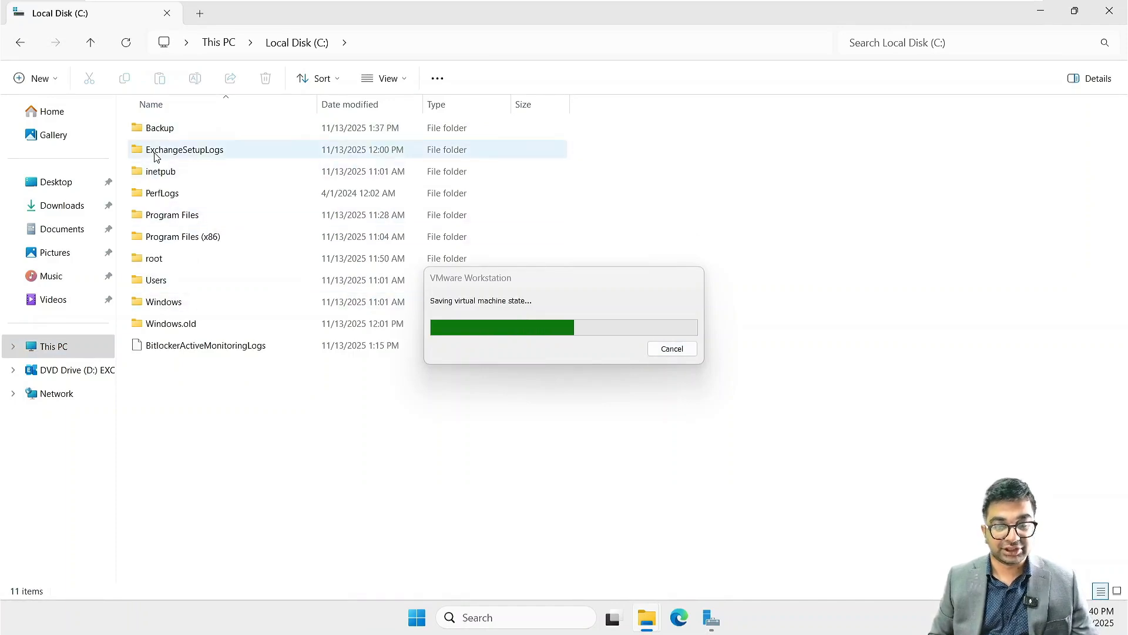
mouse_move(163, 136)
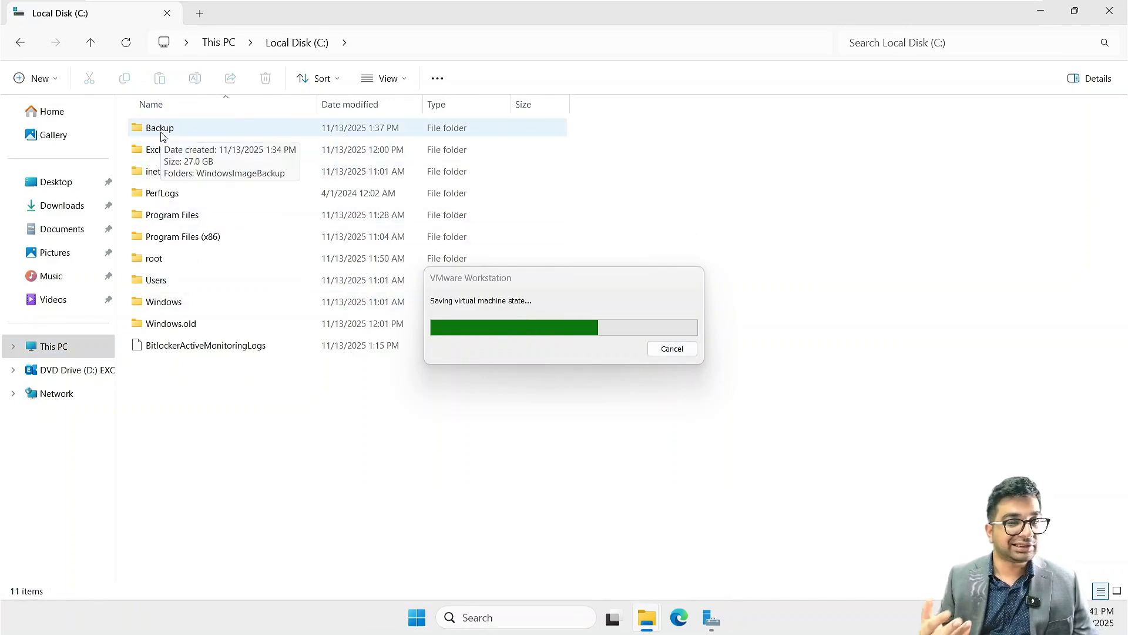
double_click(163, 132)
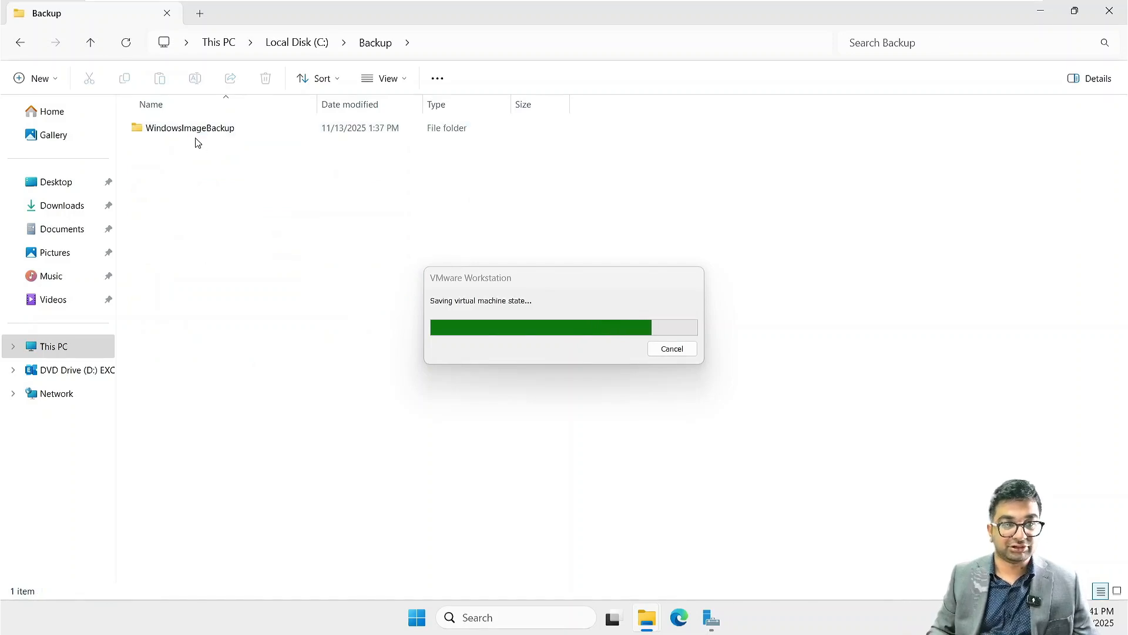
double_click(194, 131)
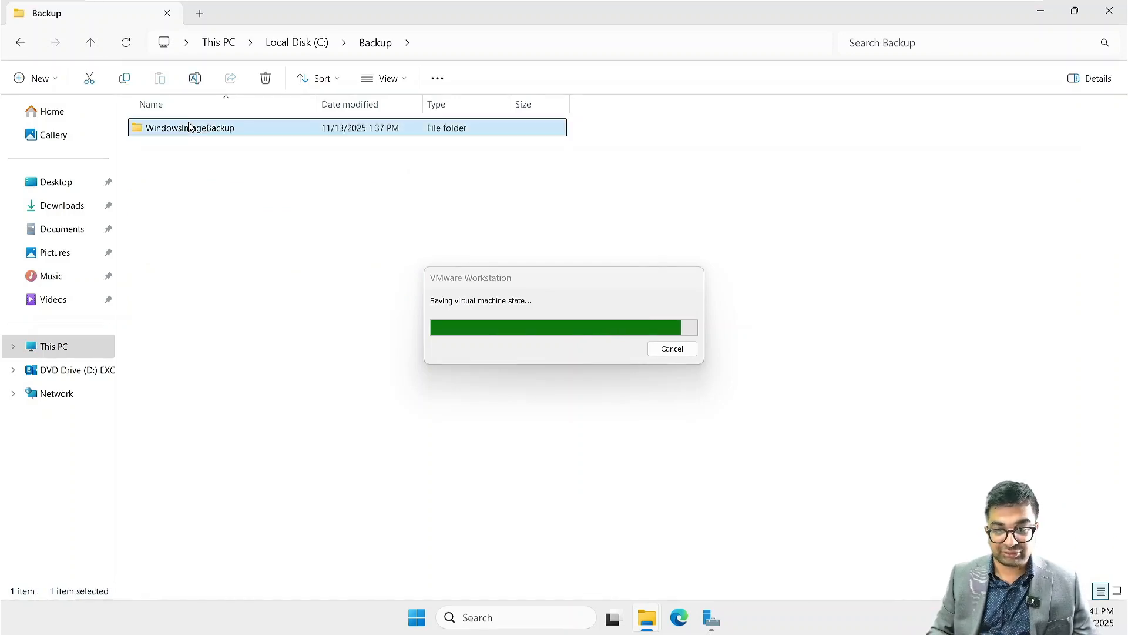
double_click(195, 130)
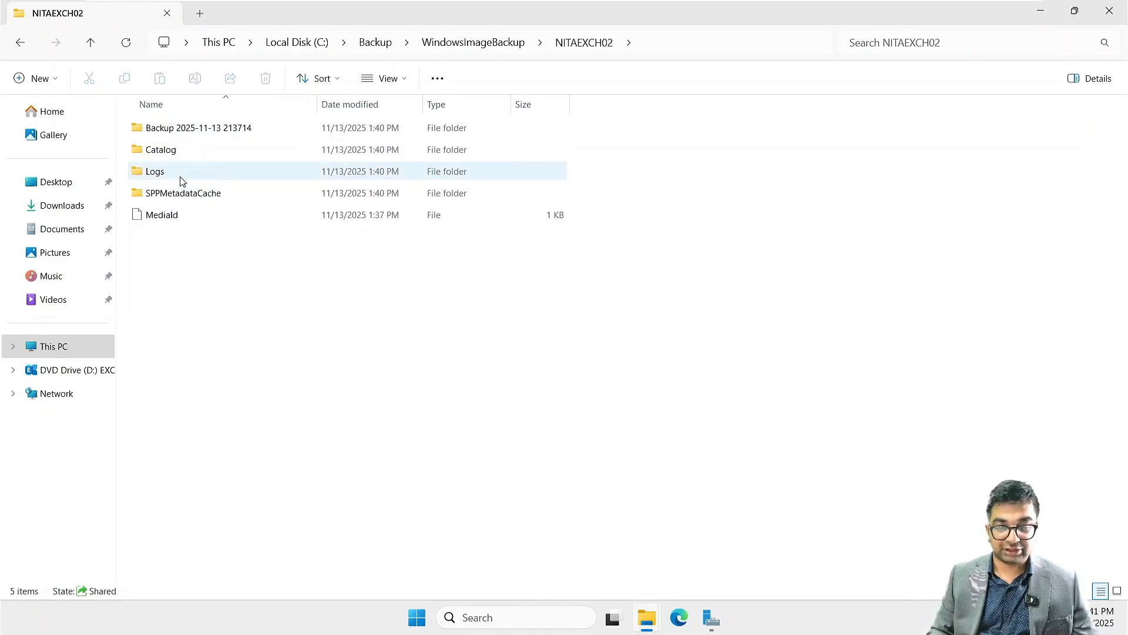
mouse_move(999, 5)
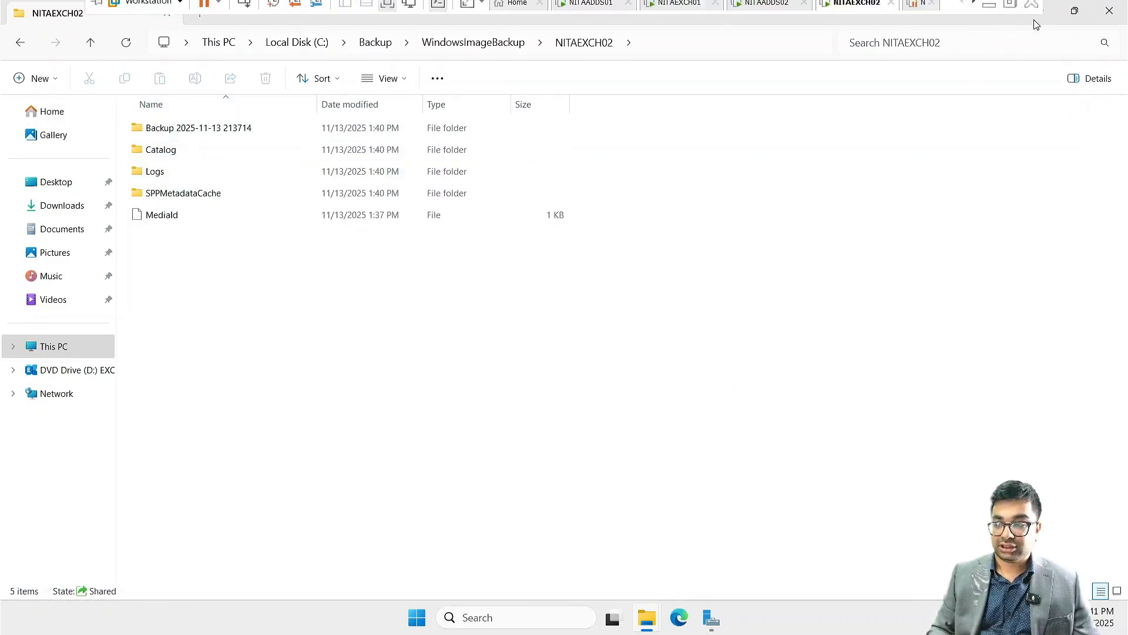
left_click(1122, 19)
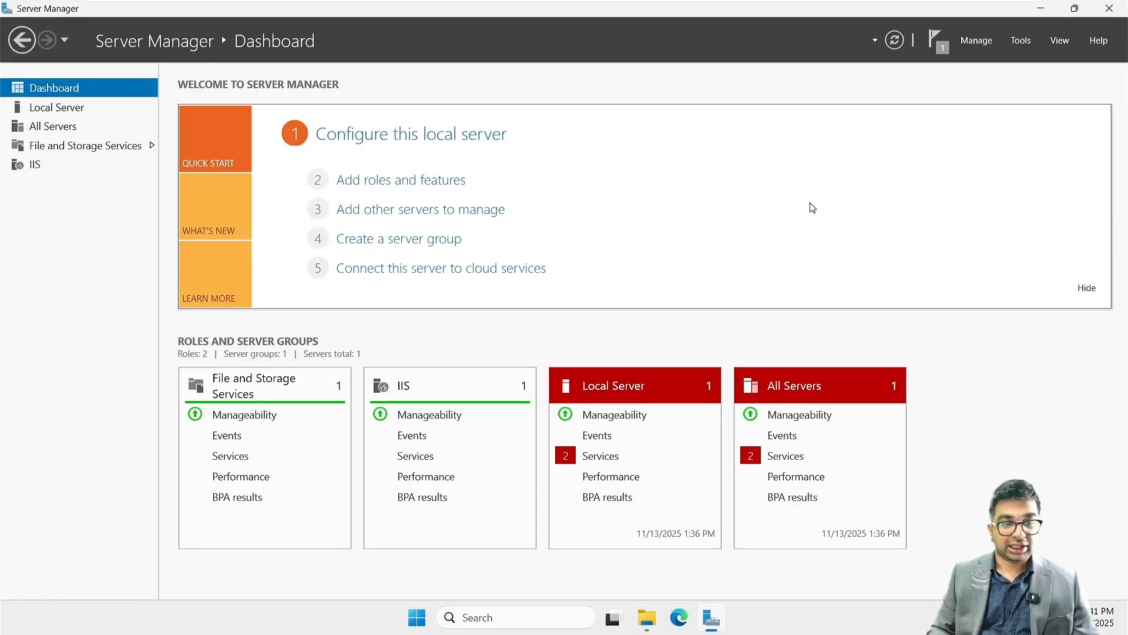